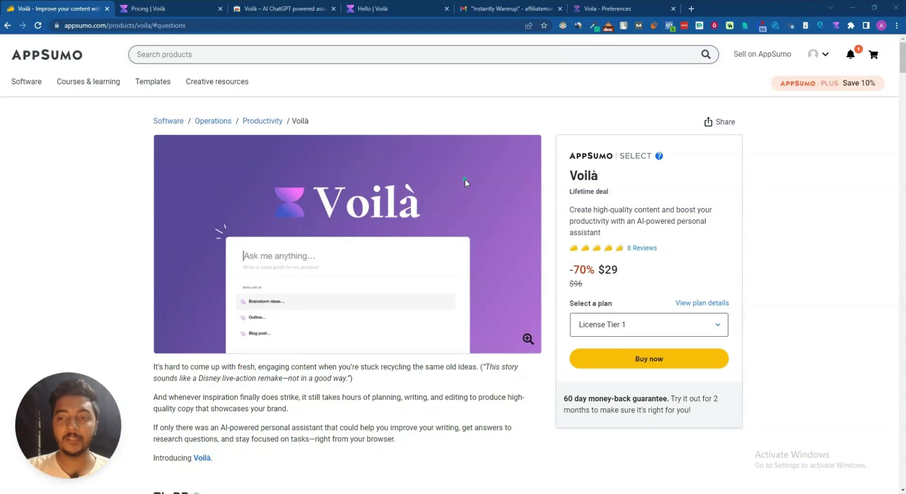
Highlight the Voilà product title, then the Overview sentence describing the AI-powered browser extension
drag(569, 175, 610, 177)
click(609, 177)
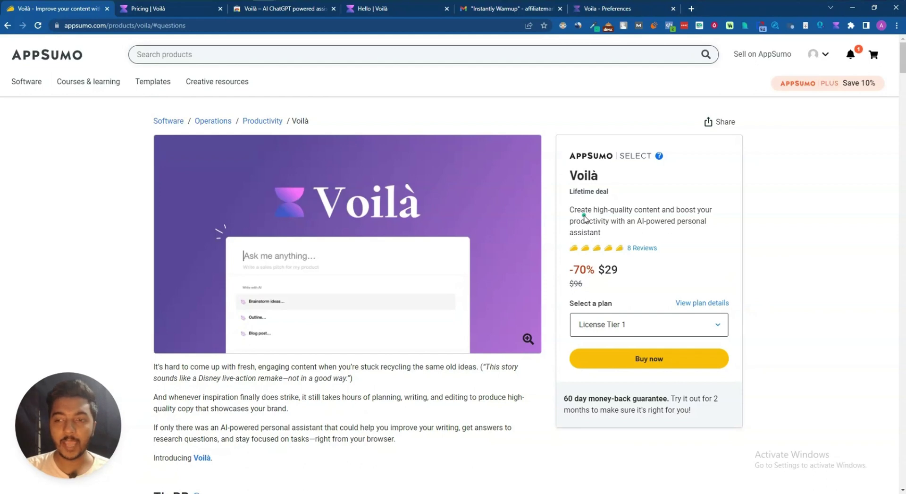
scroll(585, 218, down, 10)
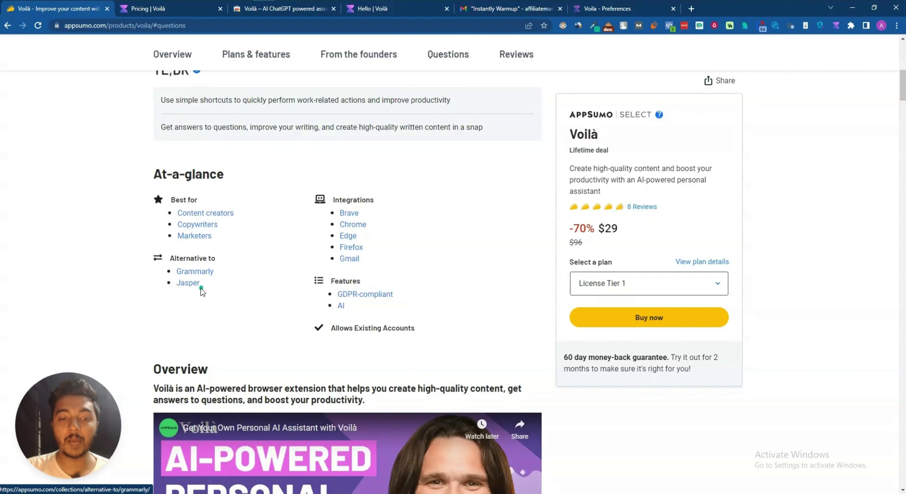
scroll(197, 291, down, 3)
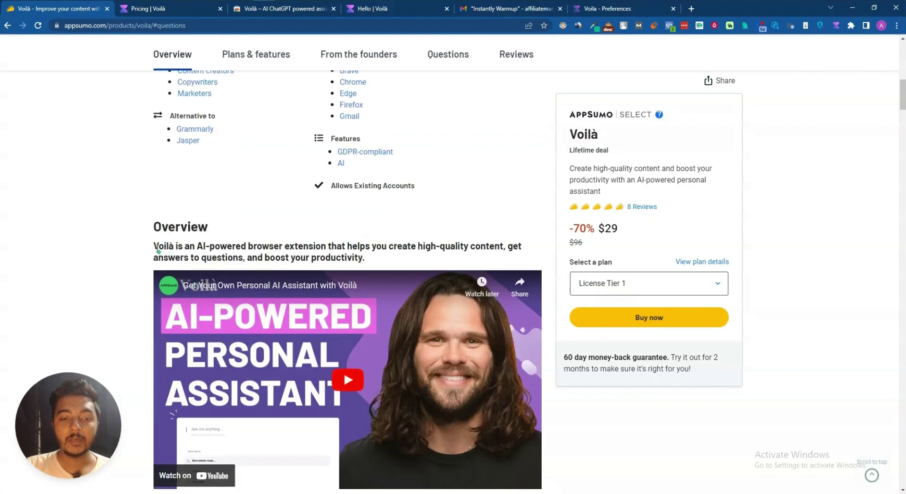
drag(155, 247, 376, 258)
scroll(329, 209, down, 6)
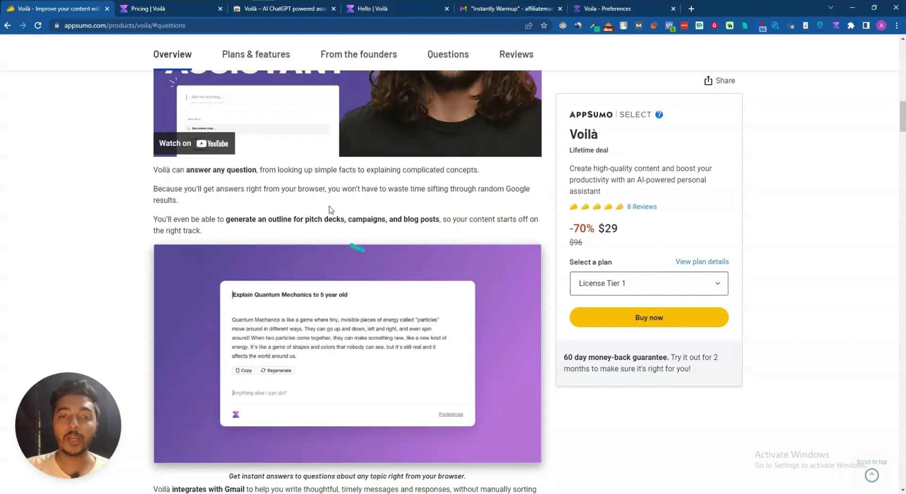
Compare the $29 License Tier 1 auto AI model with Tier 2's selectable AI model
click(265, 54)
scroll(289, 105, down, 4)
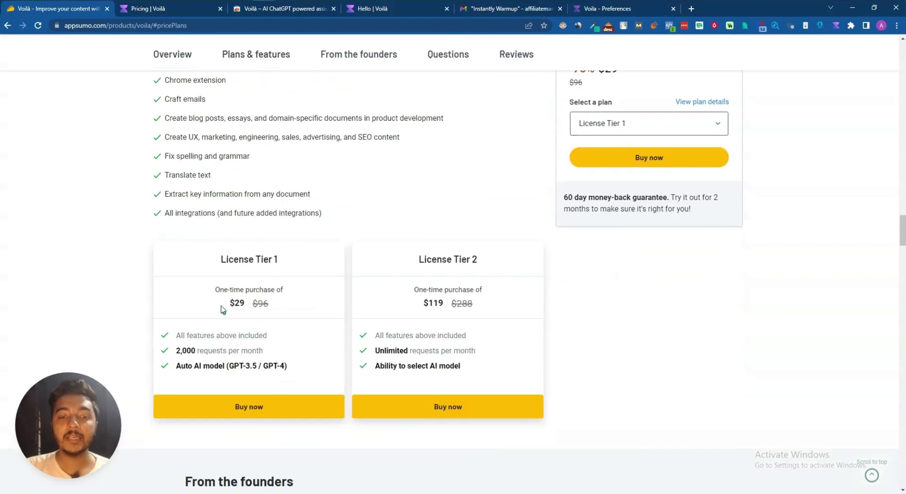
drag(231, 304, 244, 303)
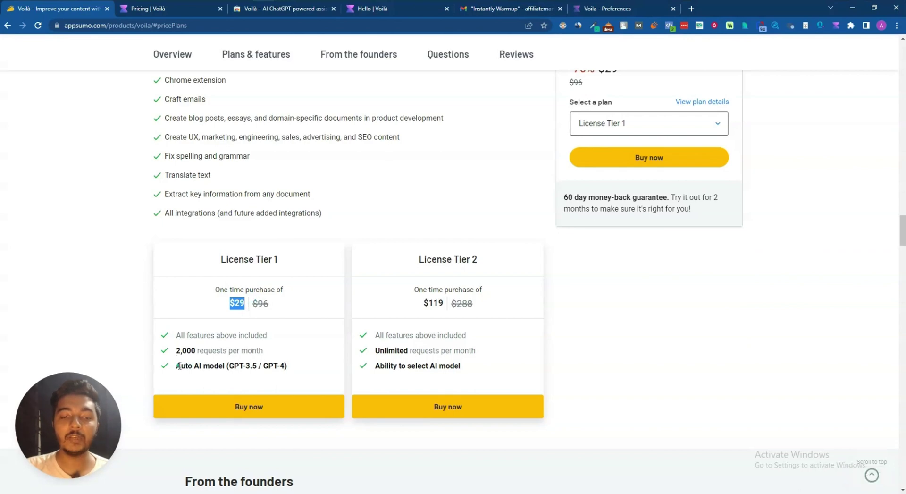
drag(179, 365, 295, 366)
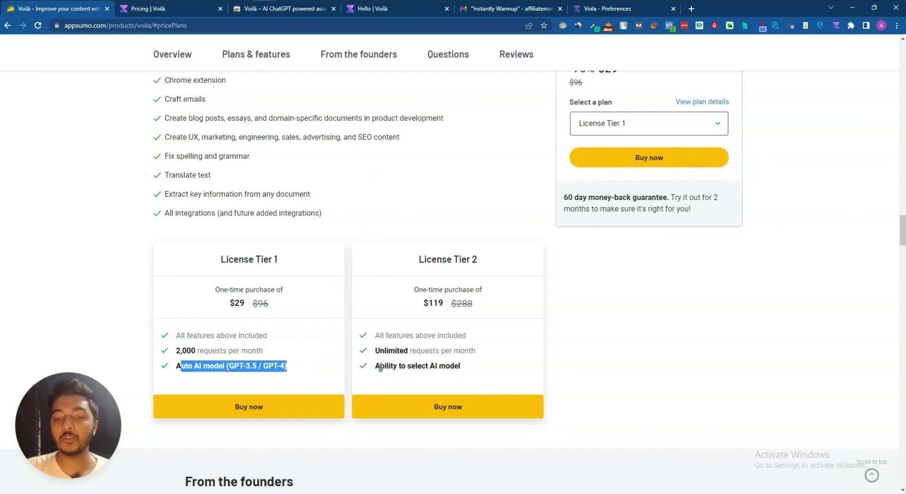
drag(379, 365, 460, 367)
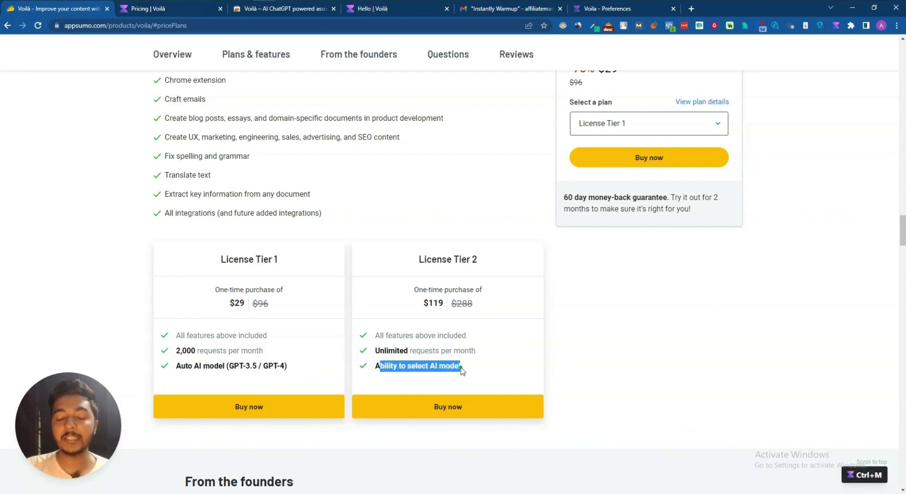
scroll(461, 368, up, 5)
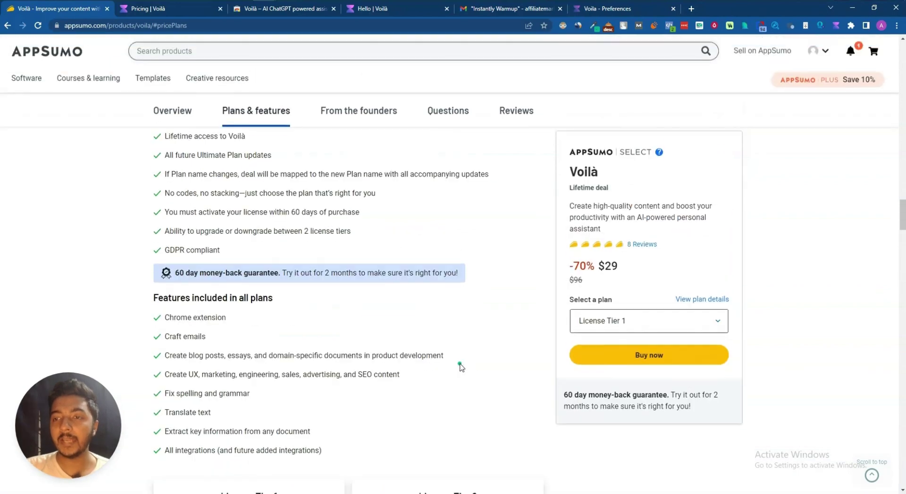
Read through the 8 customer reviews of the Voilà deal
click(643, 248)
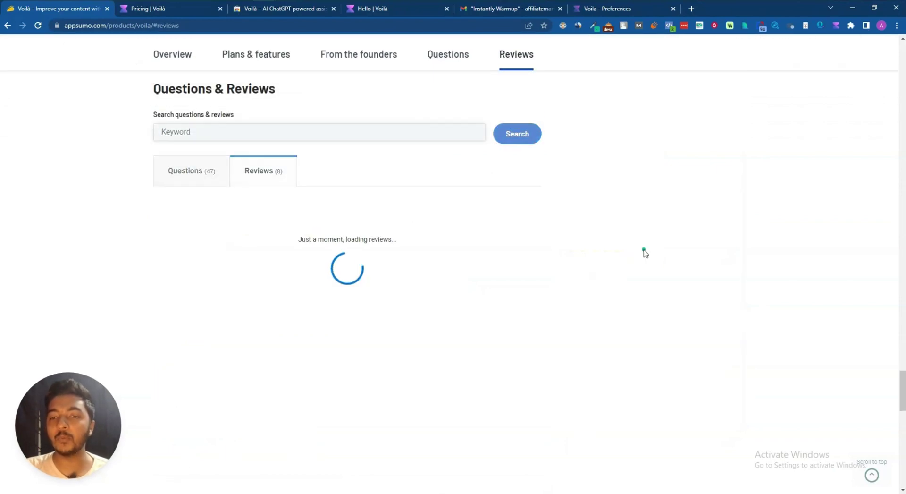
scroll(645, 250, down, 14)
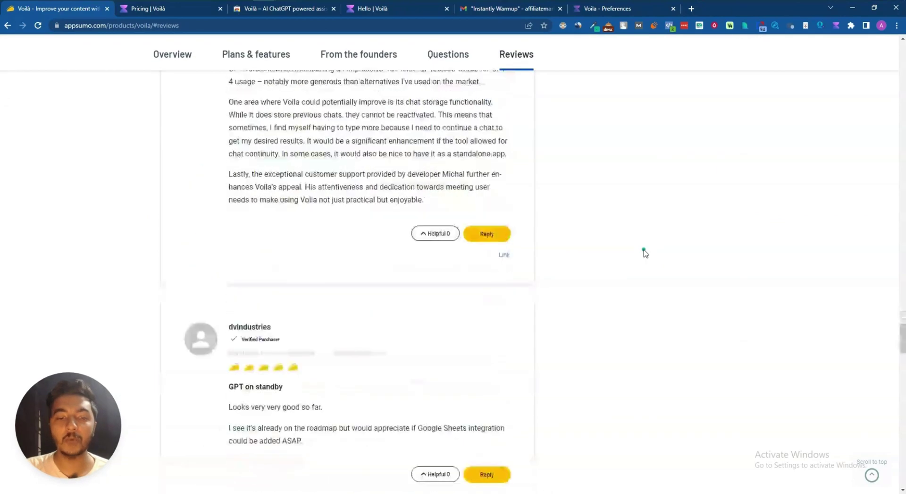
scroll(644, 250, down, 12)
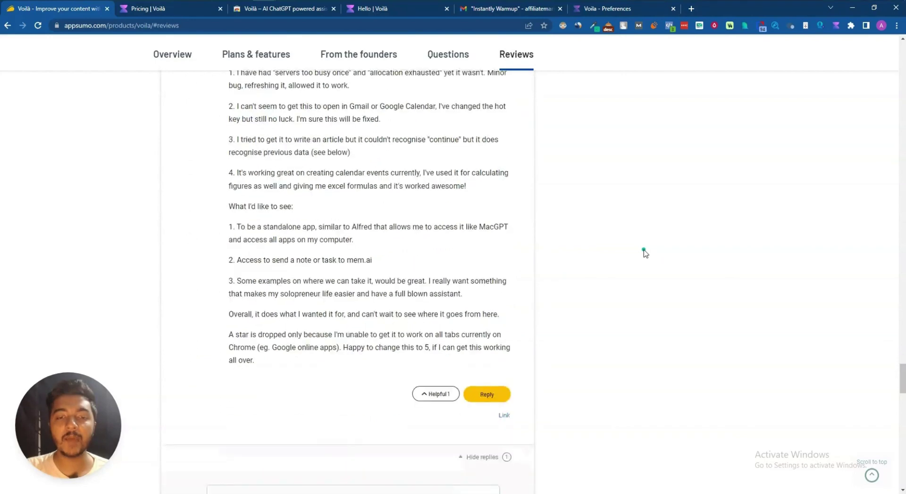
scroll(640, 349, up, 20)
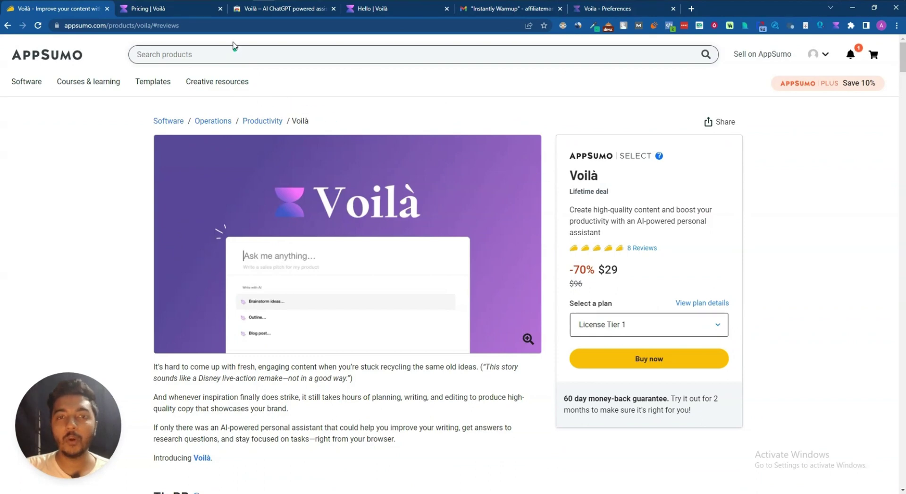
Switch to Voilà's pricing page, then view the Hello chat and the Chat History list
click(193, 14)
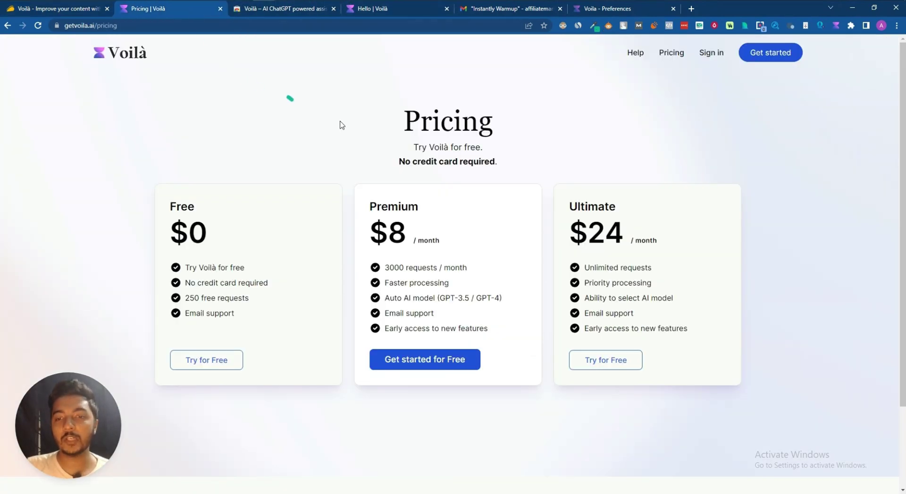
click(405, 9)
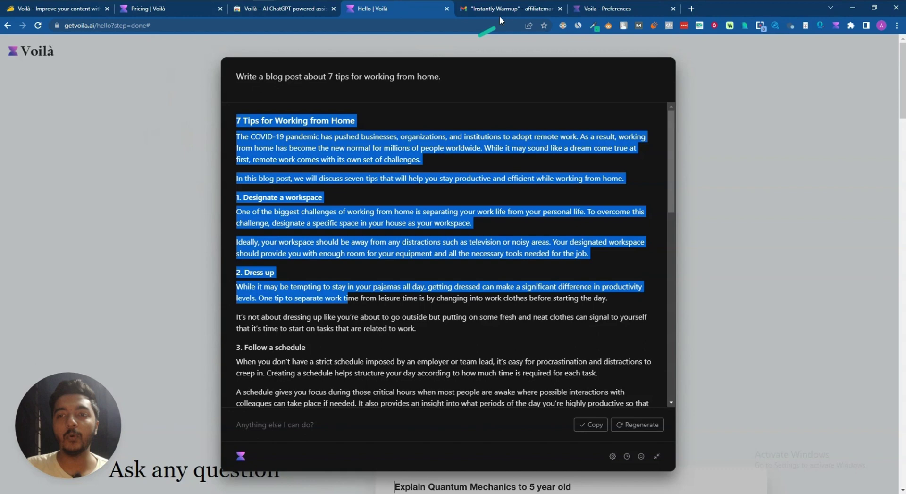
click(592, 12)
click(150, 52)
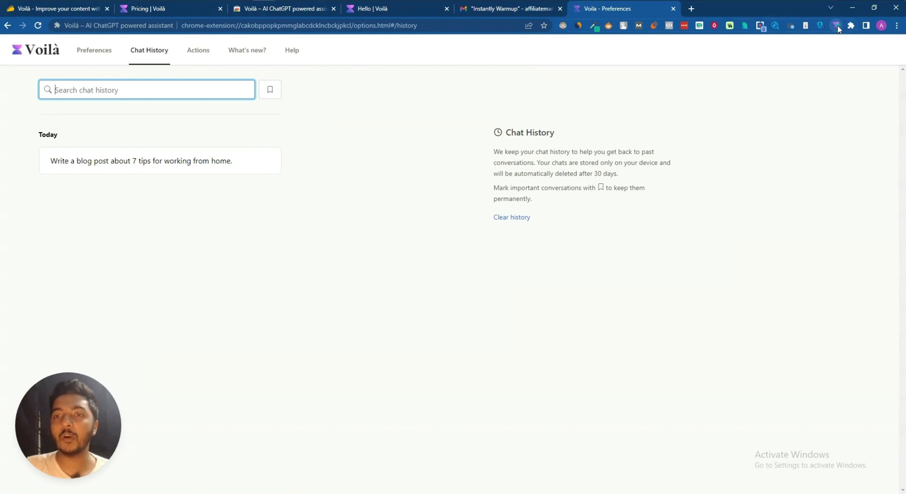
Open and close the standalone Voilà assistant, then return to the Voilà pricing page
click(835, 25)
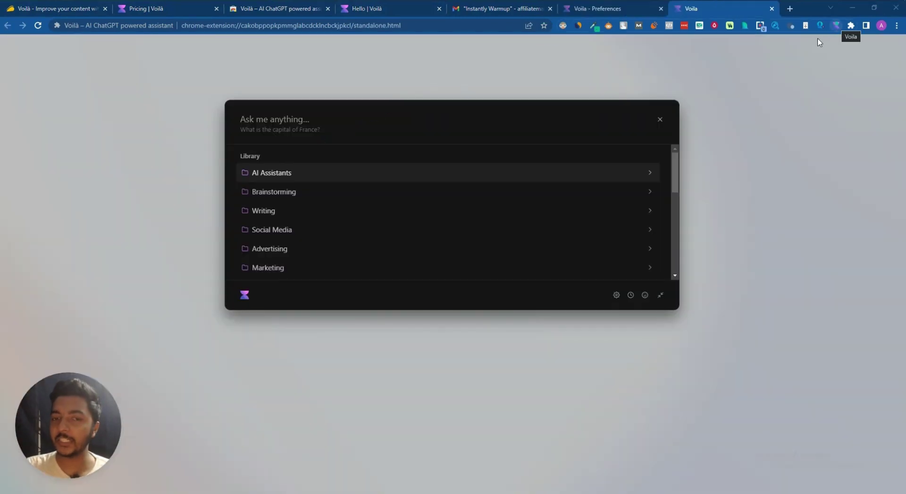
scroll(343, 235, down, 5)
scroll(347, 236, up, 5)
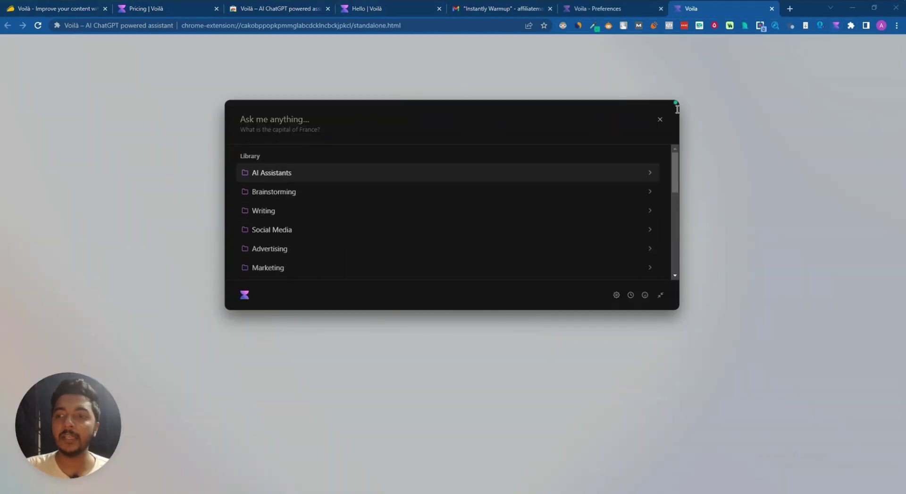
click(660, 119)
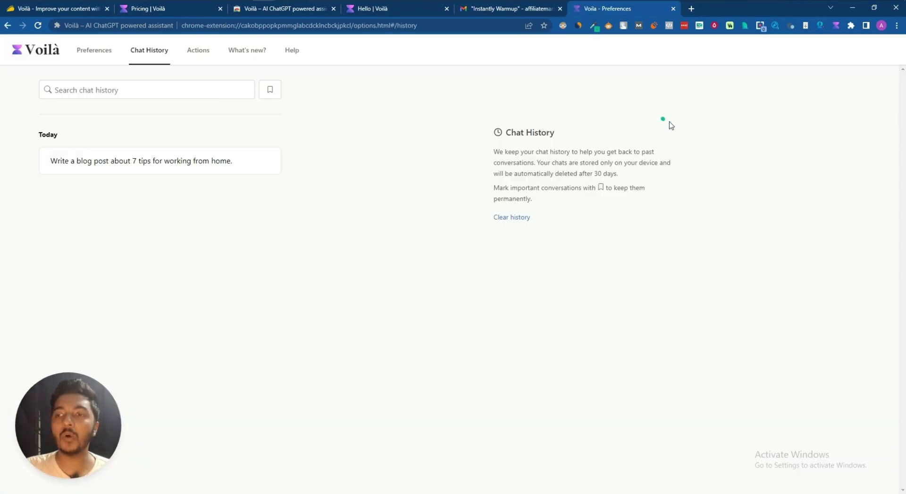
click(473, 8)
click(161, 9)
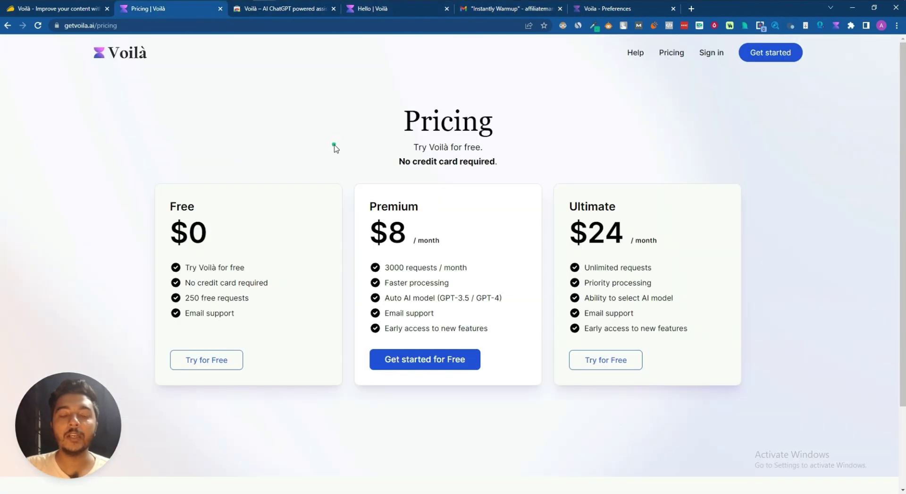
Summon the Voilà assistant with Alt+Space over the AppSumo deal page
click(75, 13)
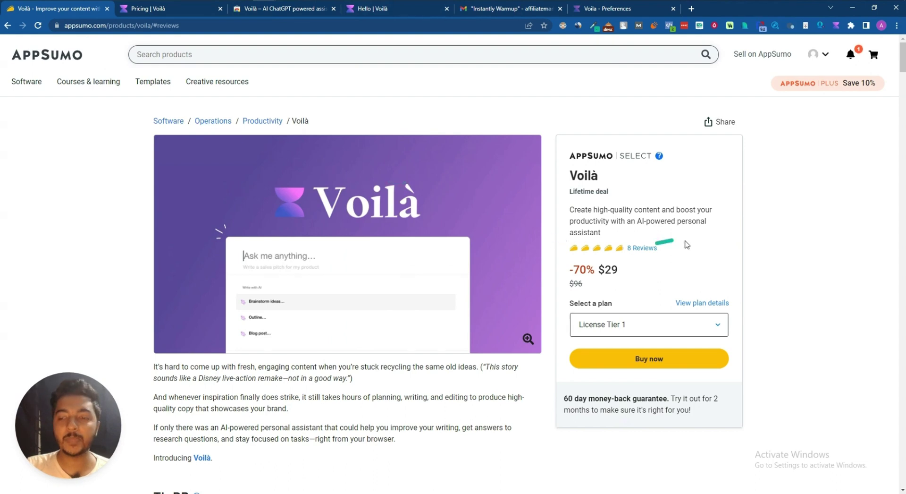
key(alt+space)
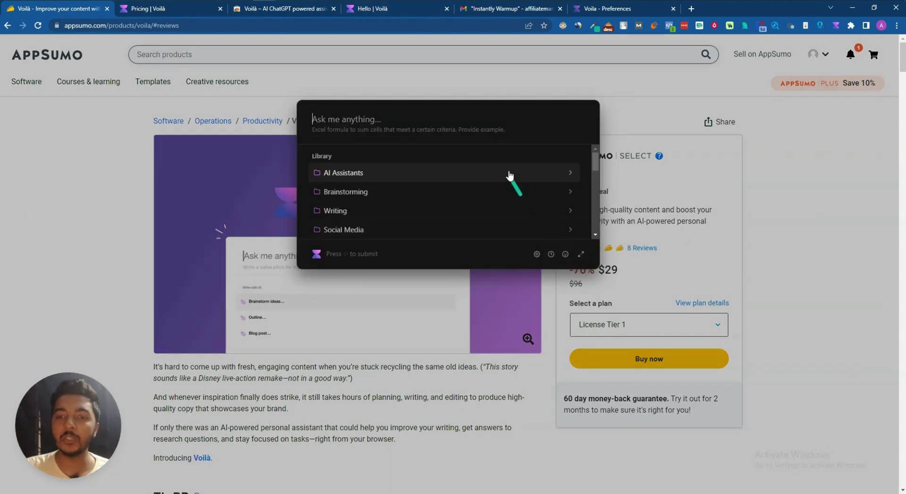
scroll(509, 181, down, 5)
scroll(510, 182, up, 5)
scroll(511, 190, up, 1)
Browse the AI Assistants category of the prompt library
click(395, 176)
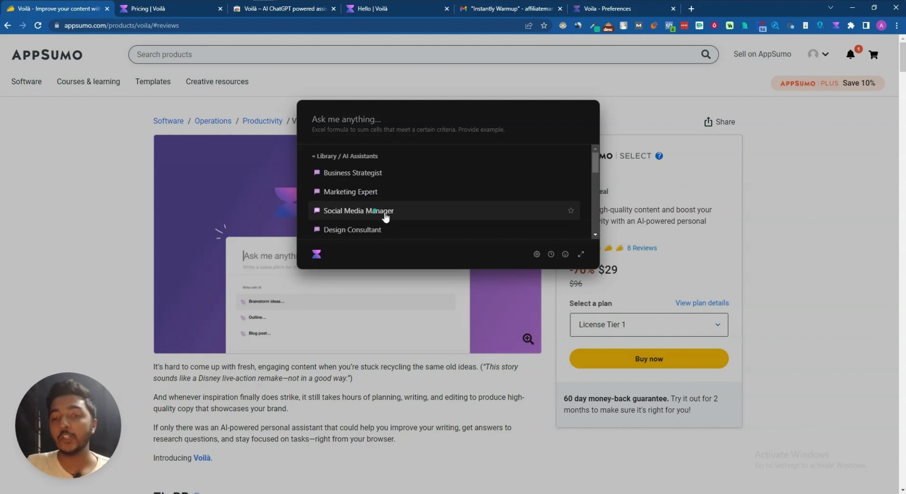
scroll(384, 215, down, 1)
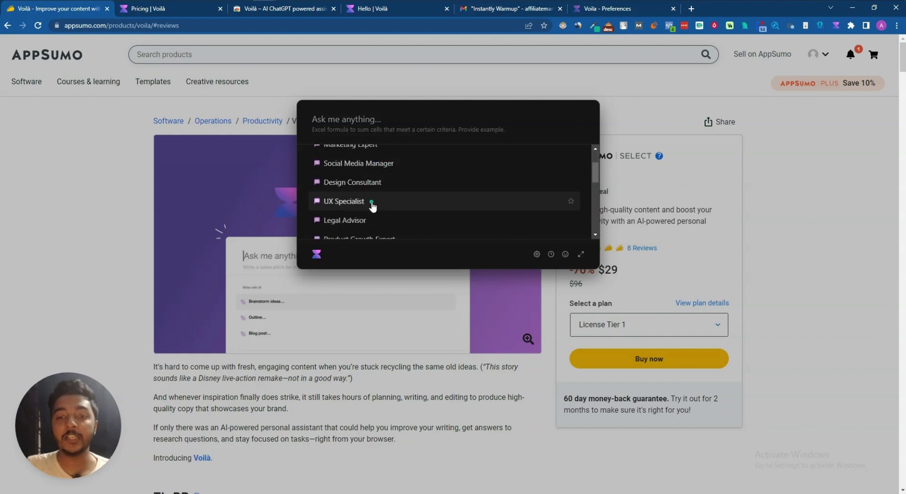
scroll(380, 218, down, 1)
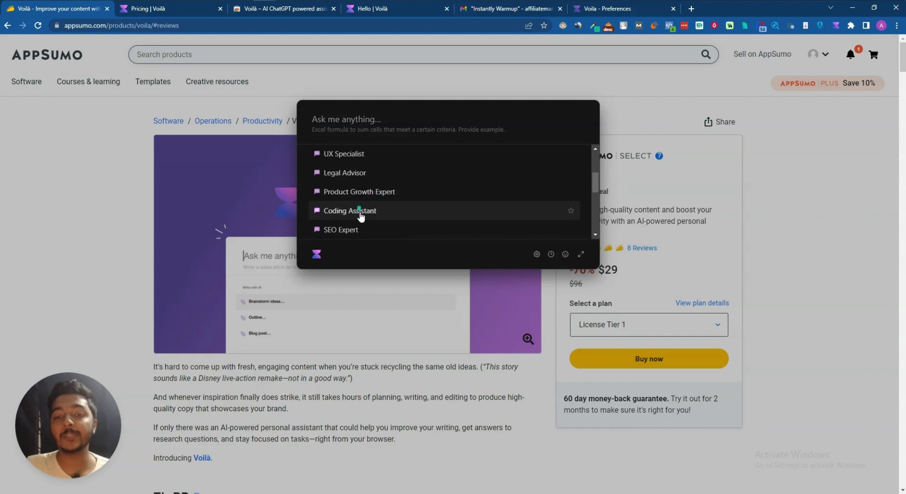
scroll(357, 229, down, 1)
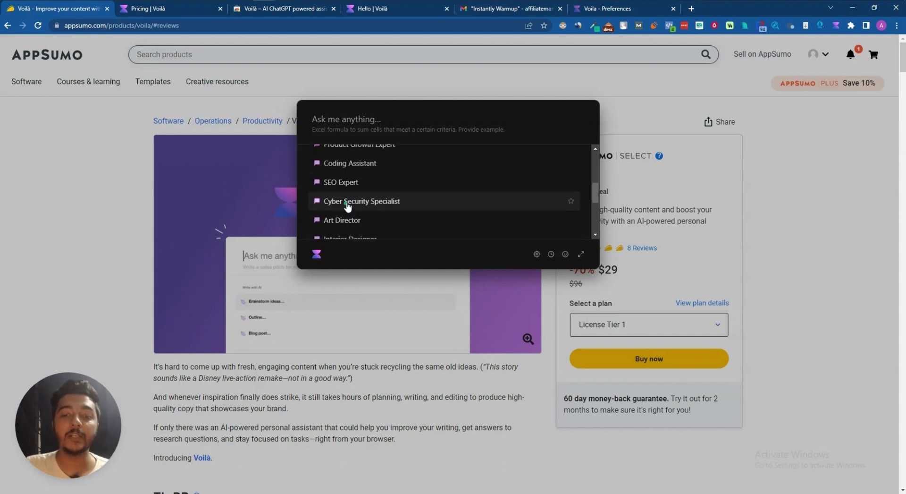
scroll(386, 221, down, 2)
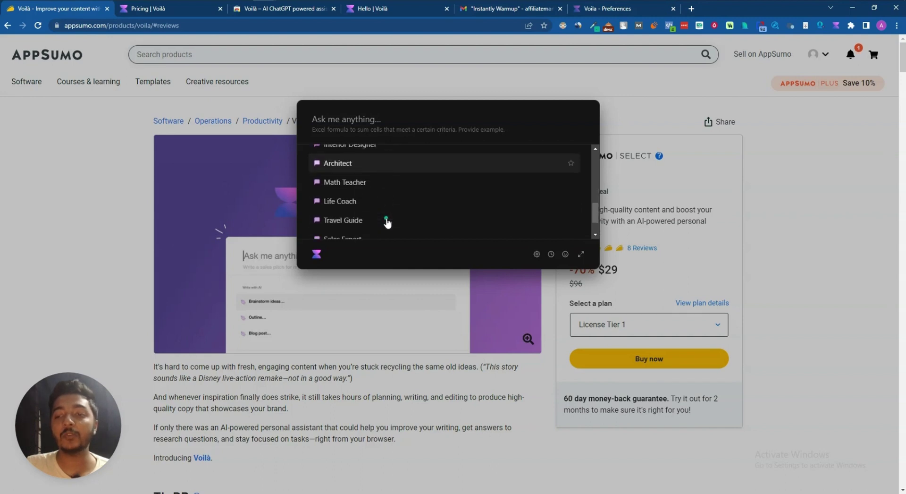
scroll(386, 221, down, 1)
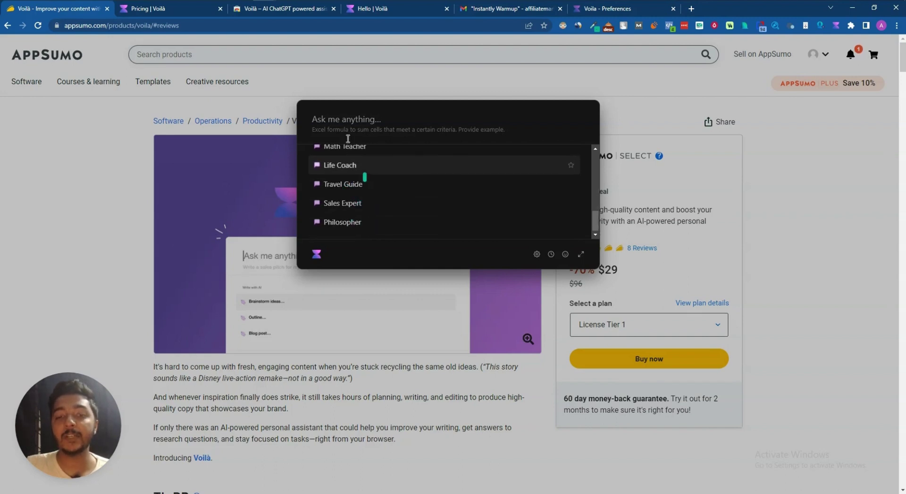
scroll(441, 164, up, 10)
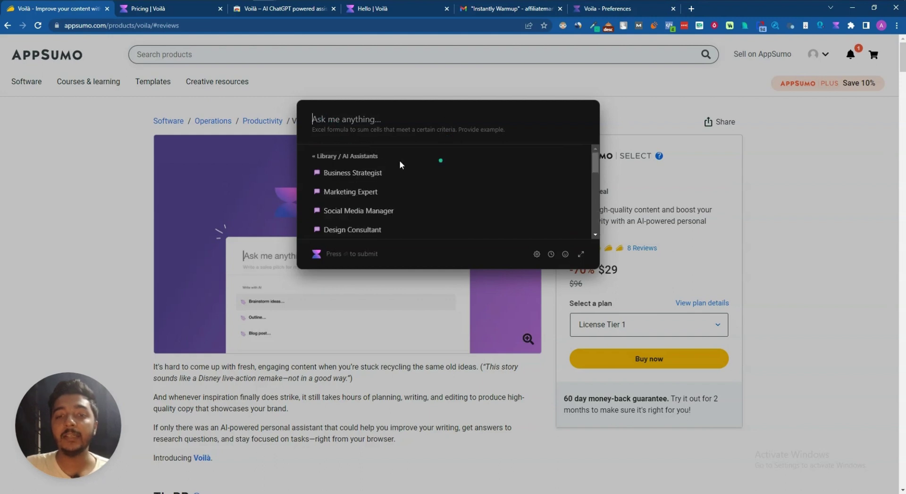
Scroll through the Writing templates, from Blog Post to the framework-based ones
click(329, 156)
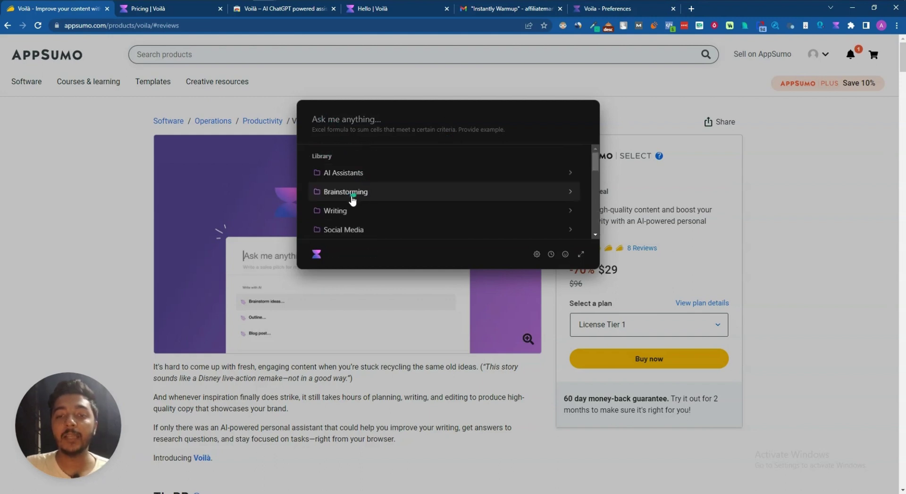
click(386, 212)
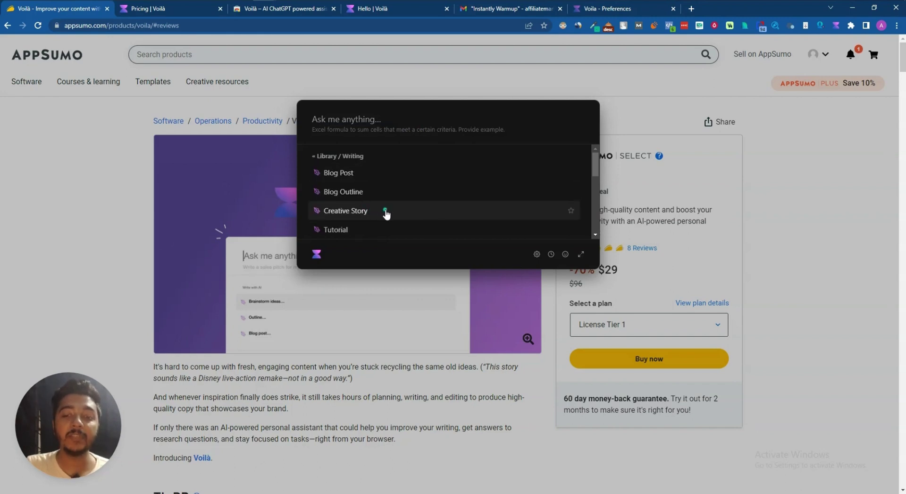
scroll(363, 222, down, 1)
scroll(354, 207, down, 2)
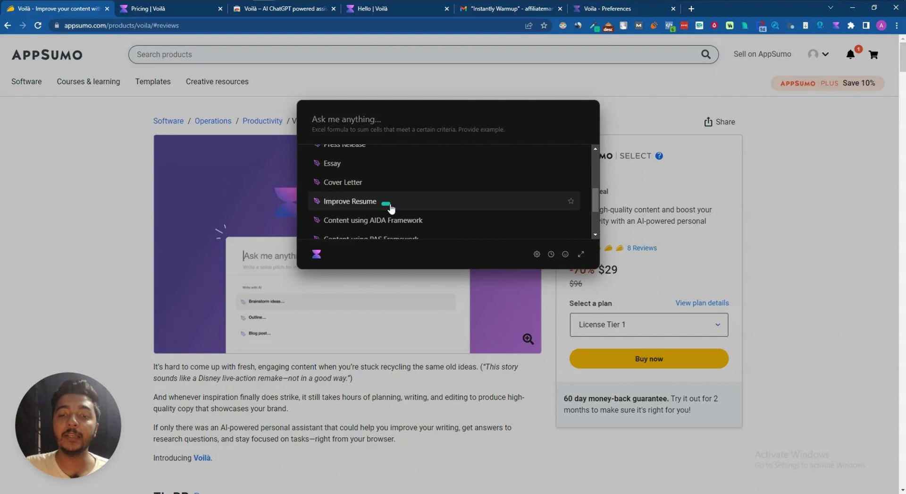
scroll(394, 210, down, 1)
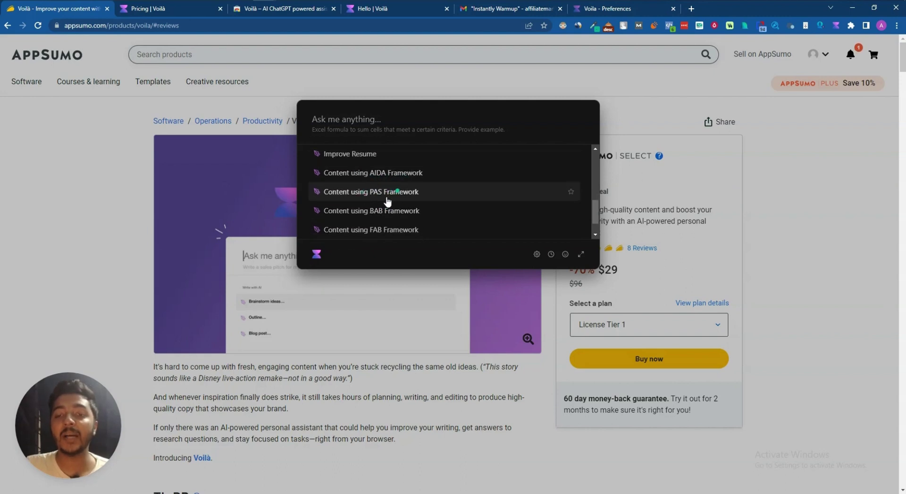
scroll(421, 216, down, 1)
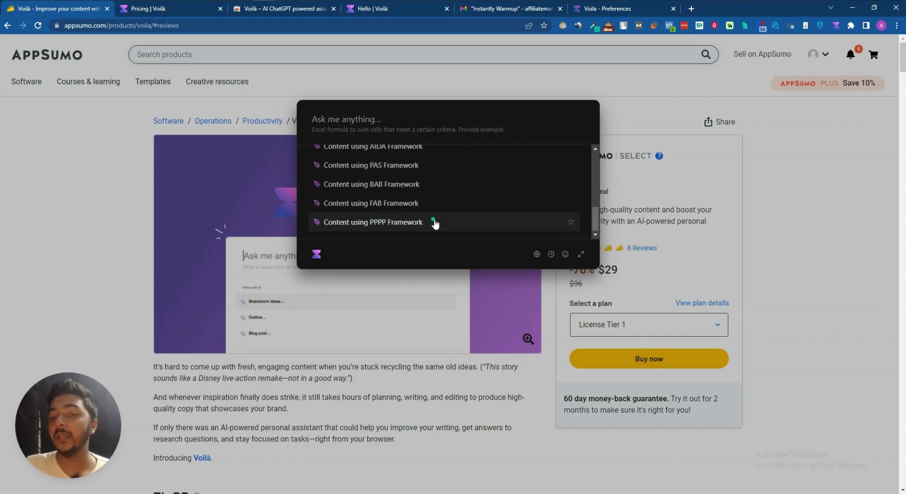
scroll(434, 222, up, 10)
scroll(401, 196, down, 4)
scroll(365, 194, up, 2)
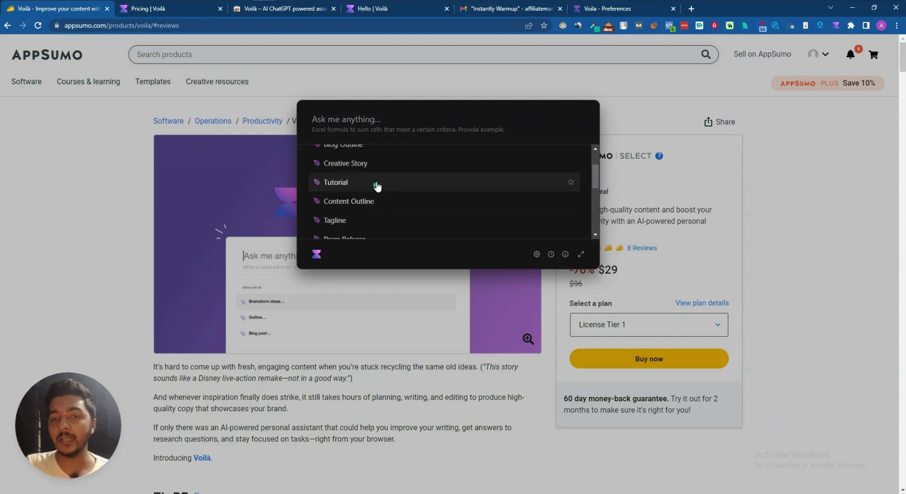
Submit a Creative Story prompt about a village boy sleeping under a giant tree
click(376, 163)
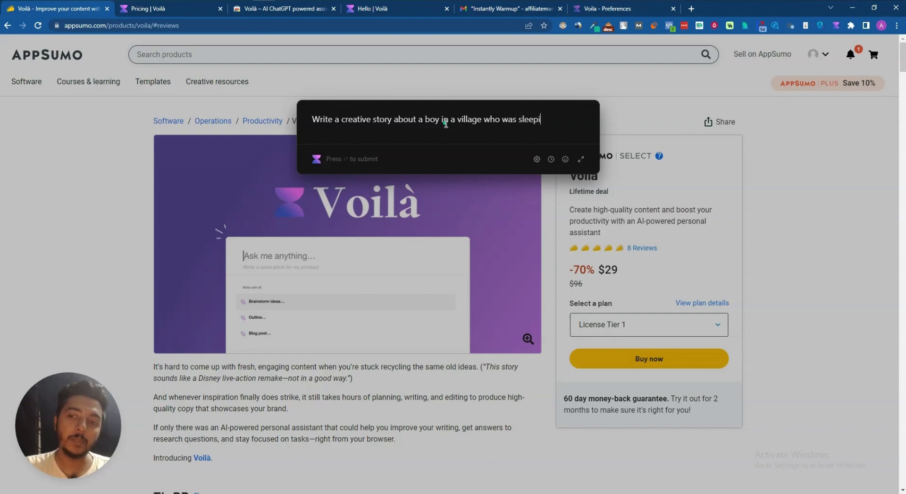
text(a )
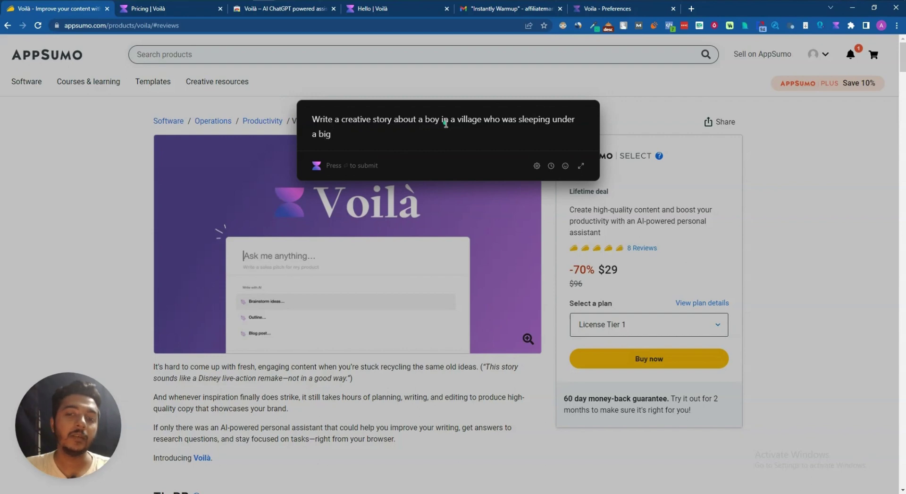
text(b)
key(BackSpace)
text(giant tree.)
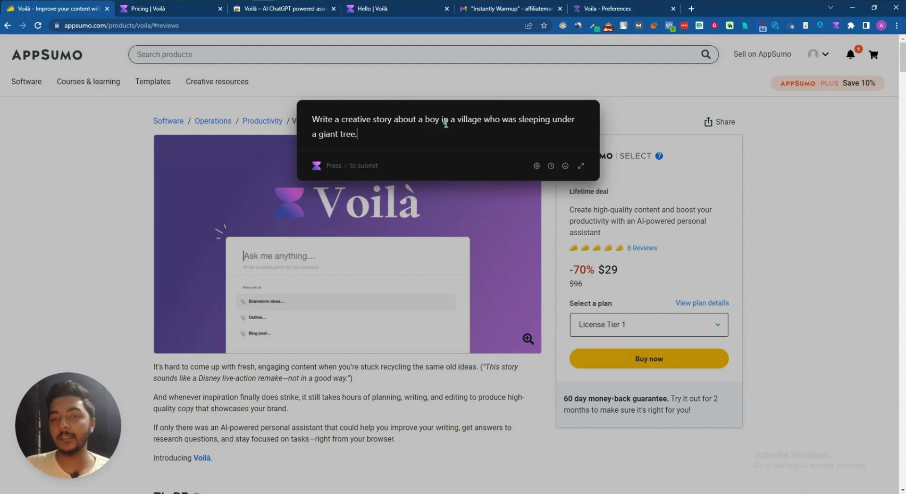
drag(440, 121, 523, 137)
click(523, 136)
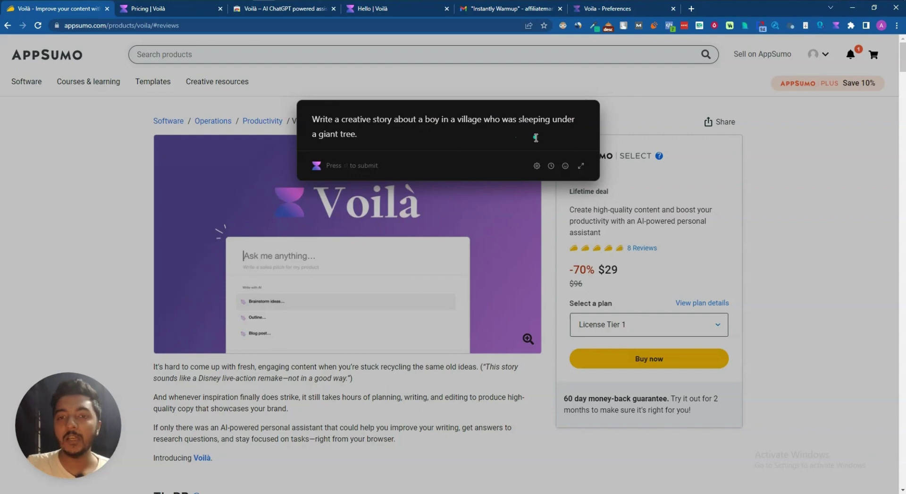
key(Return)
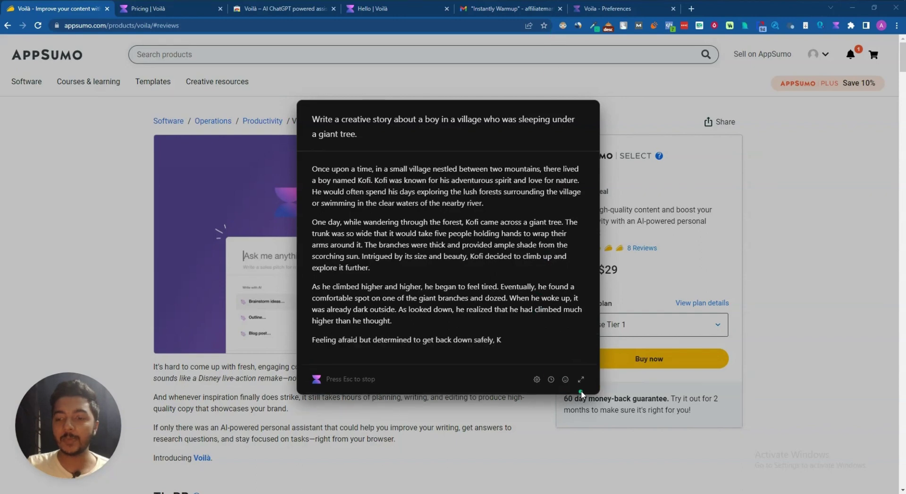
Enlarge the panel, let the Kofi giant-tree story finish, and copy it
click(581, 393)
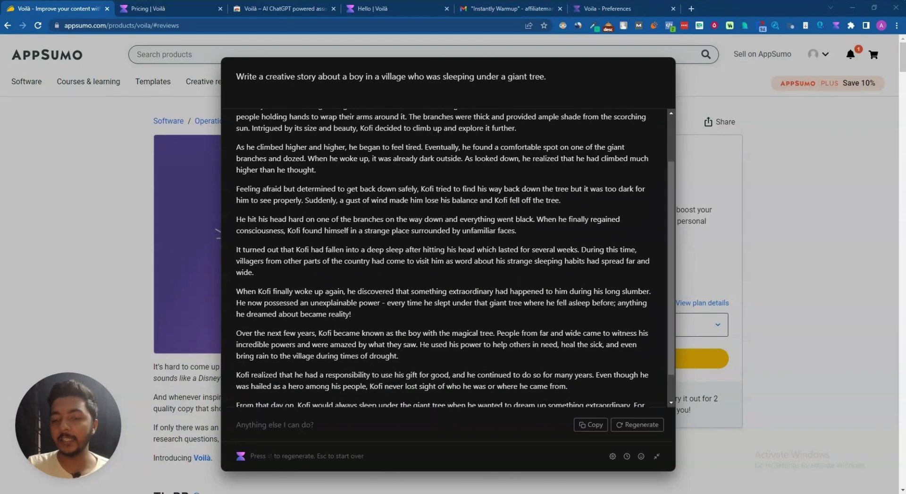
scroll(433, 311, down, 1)
scroll(353, 232, up, 3)
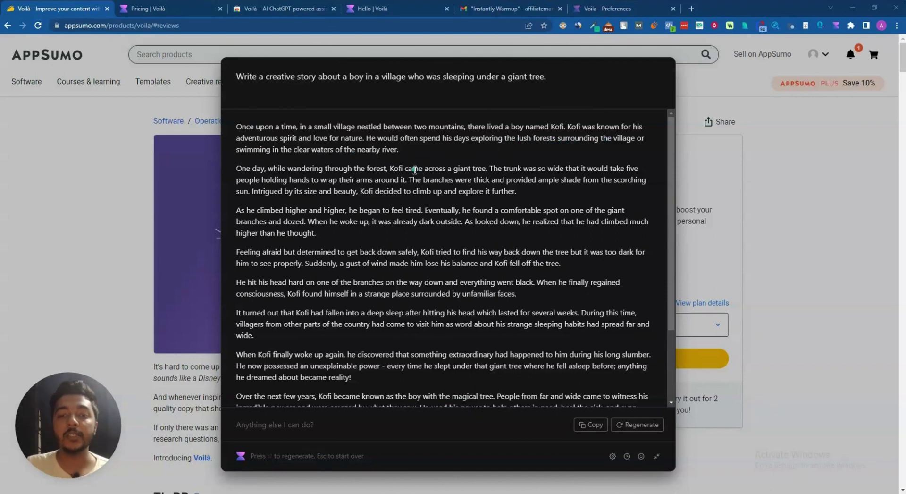
scroll(475, 182, down, 2)
click(597, 429)
scroll(387, 273, up, 2)
click(378, 10)
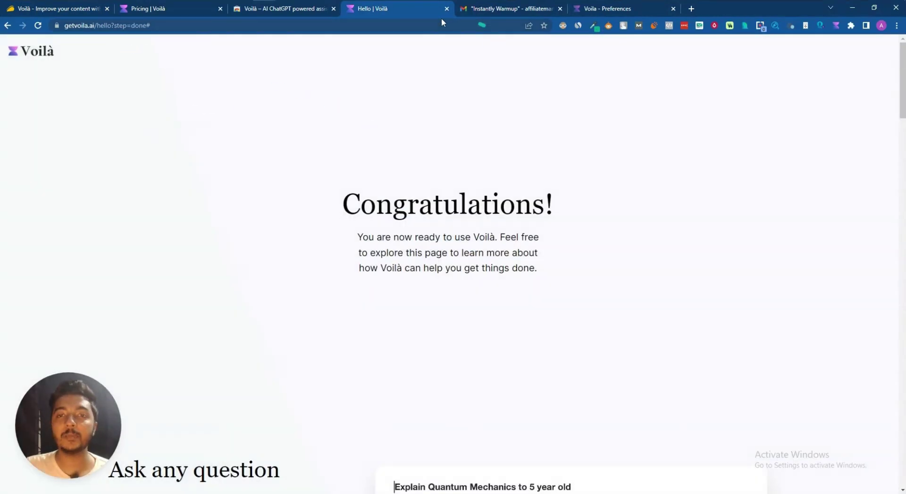
click(170, 13)
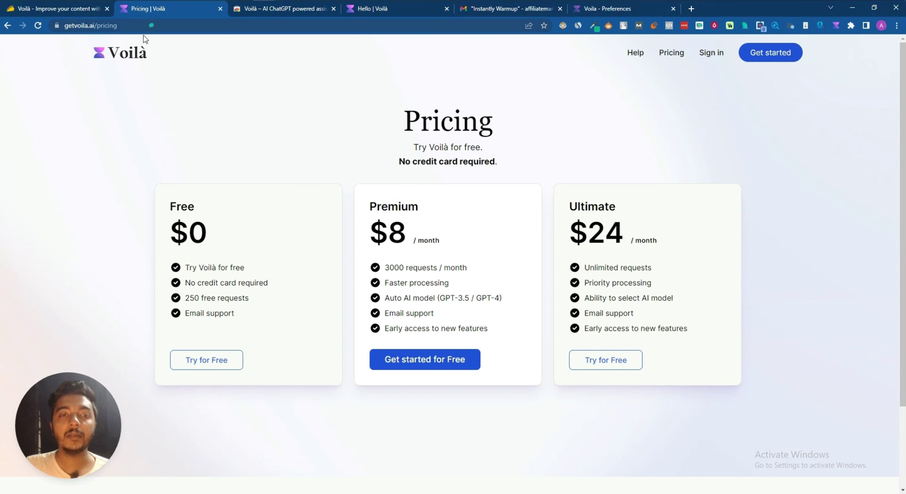
click(377, 9)
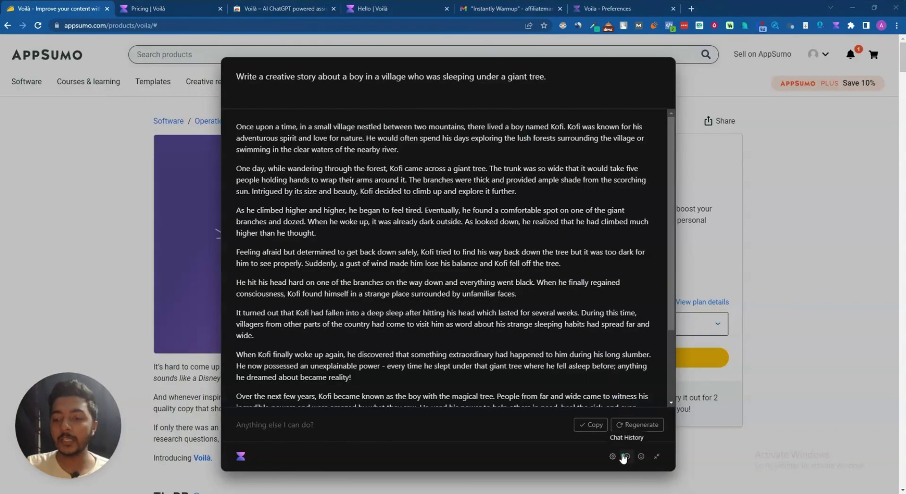
click(626, 456)
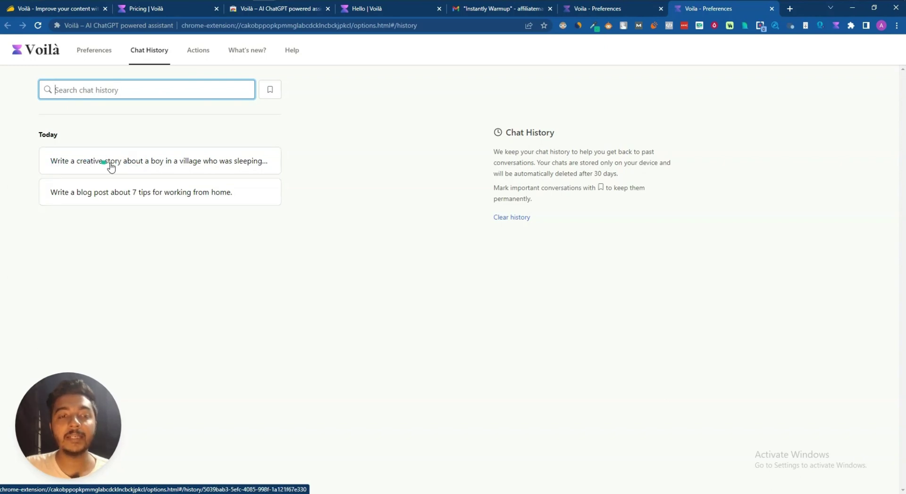
click(203, 166)
scroll(528, 256, down, 5)
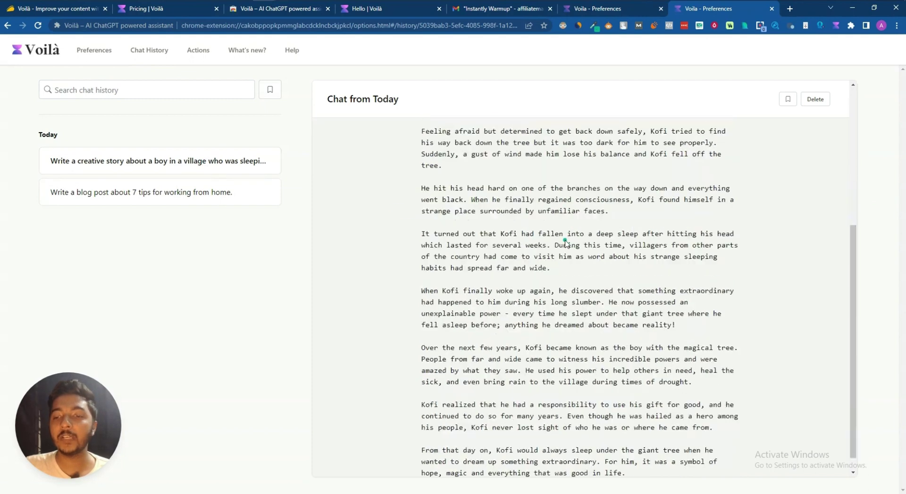
drag(746, 476, 439, 116)
click(473, 170)
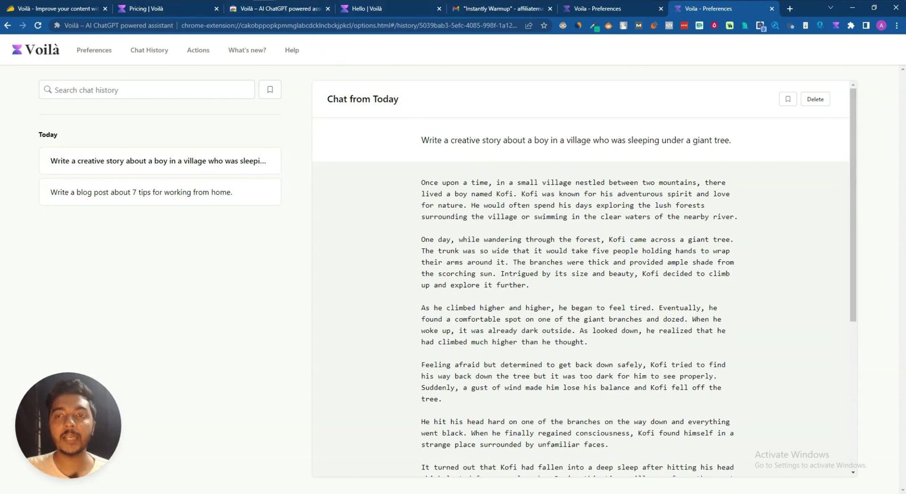
click(56, 9)
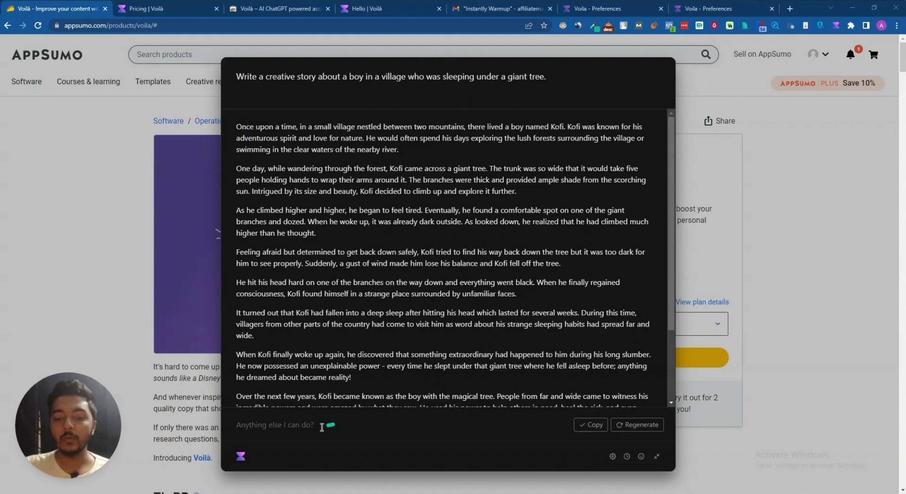
Submit a Twitter Thread prompt for 11 work-from-home tips for an interior designer
key(alt+space)
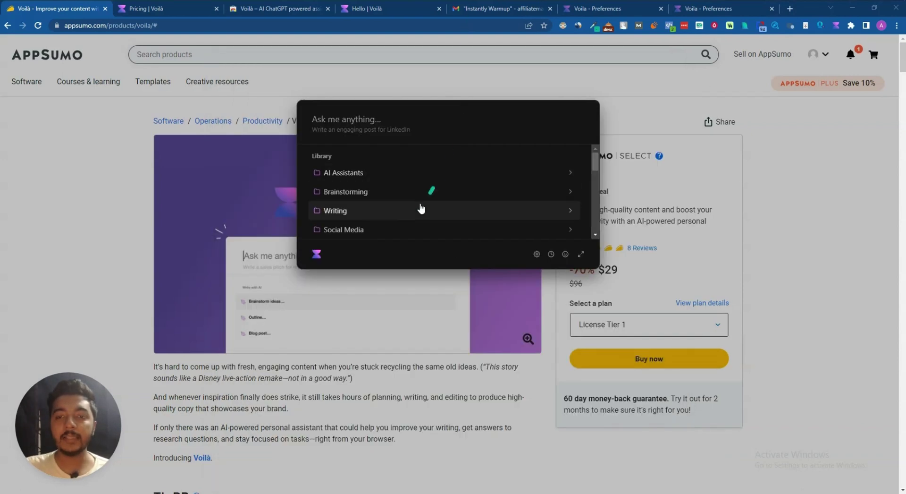
scroll(418, 204, down, 2)
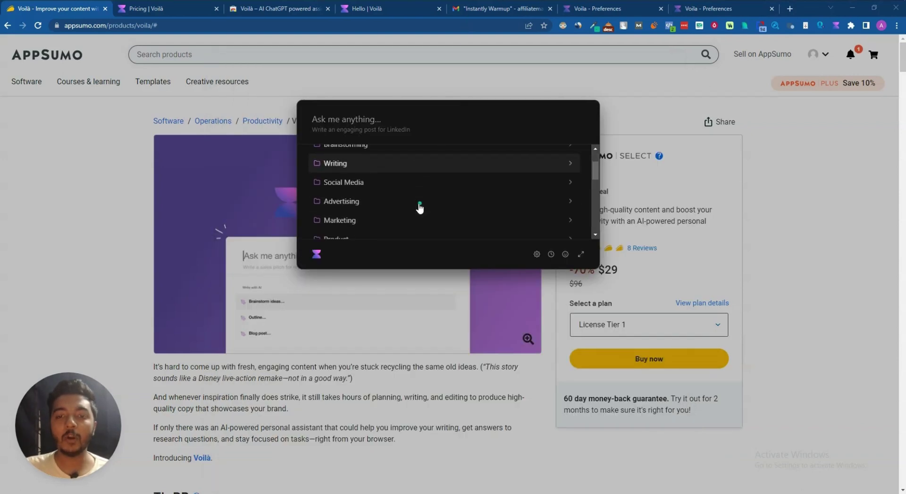
click(348, 186)
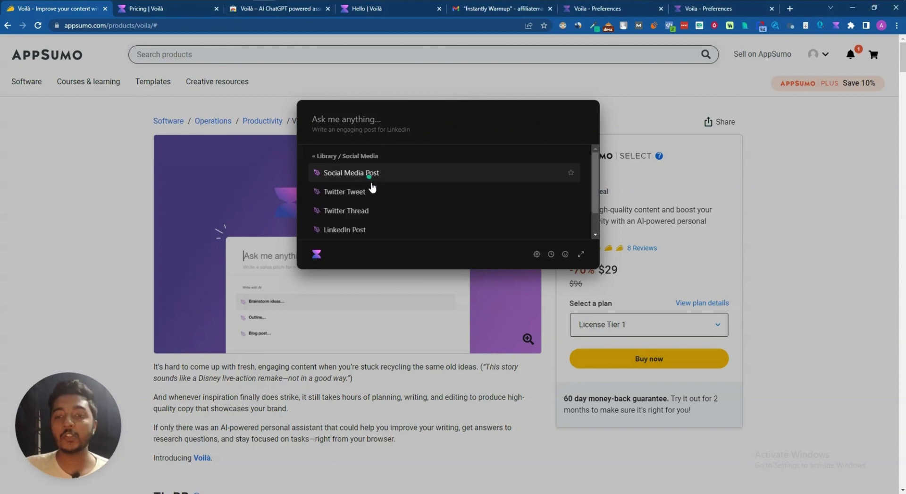
scroll(368, 208, down, 1)
scroll(369, 210, down, 1)
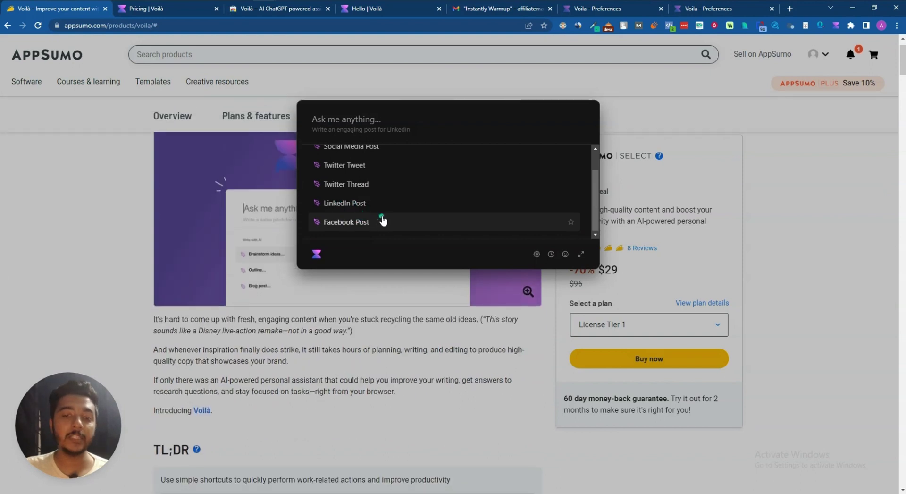
click(365, 186)
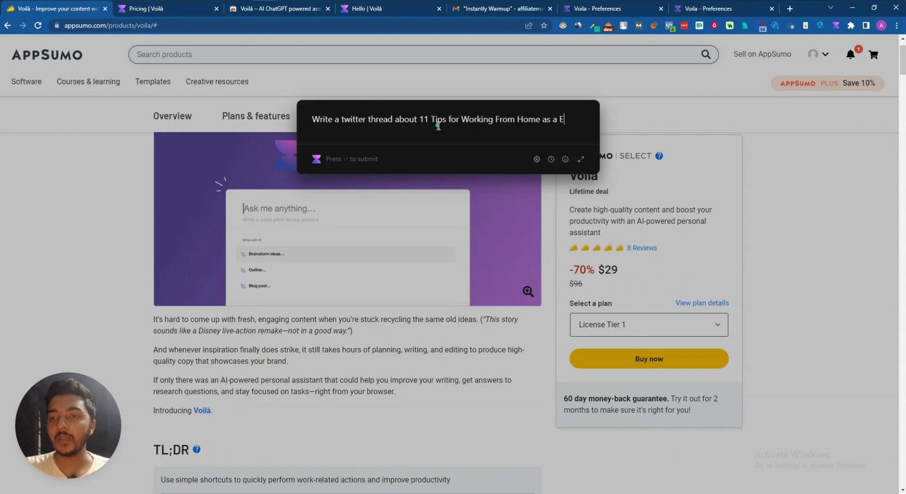
text(rior Designer.)
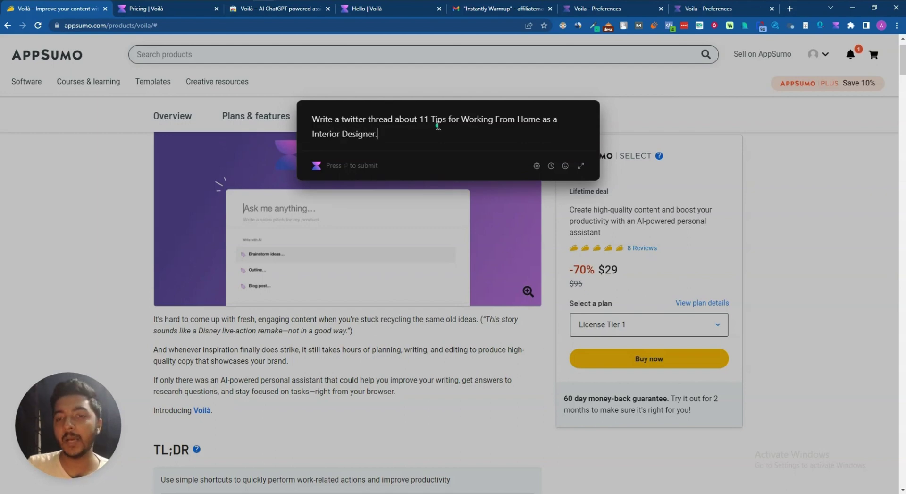
key(Return)
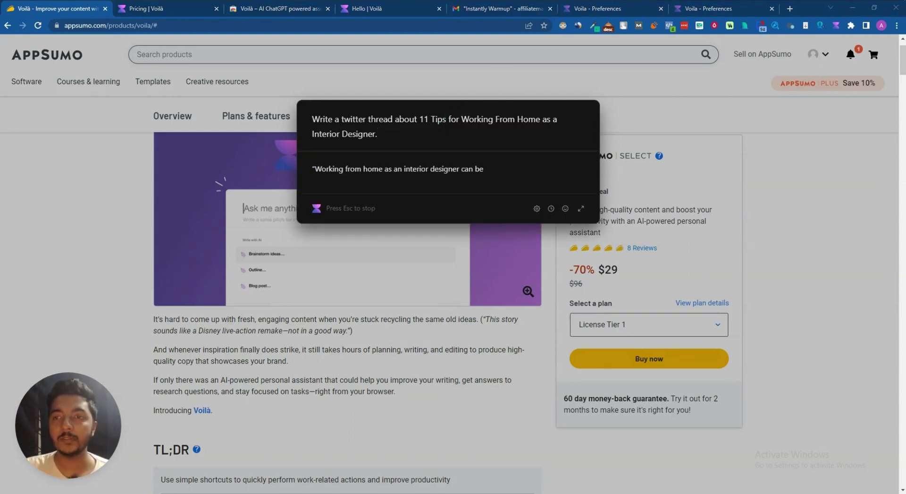
Enlarge the panel, copy the completed 11-tip tweet thread, and close the assistant overlay
click(581, 220)
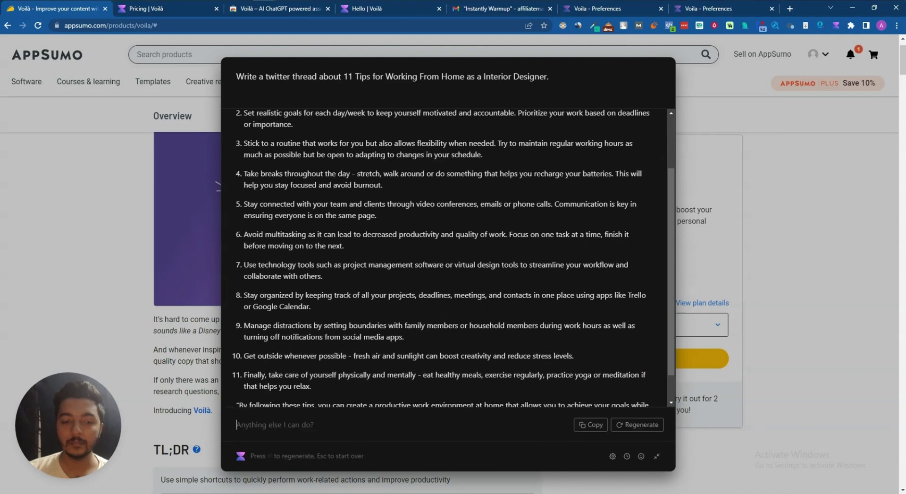
scroll(441, 162, up, 2)
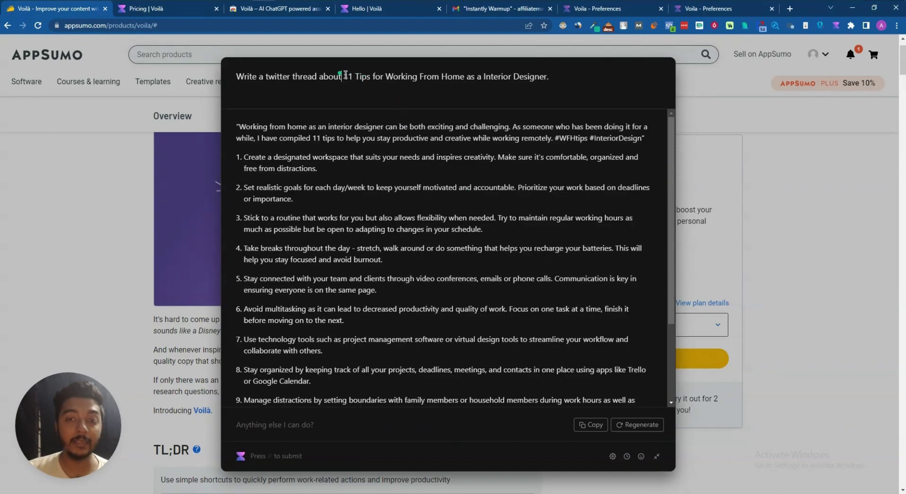
drag(342, 76, 371, 76)
scroll(297, 352, down, 3)
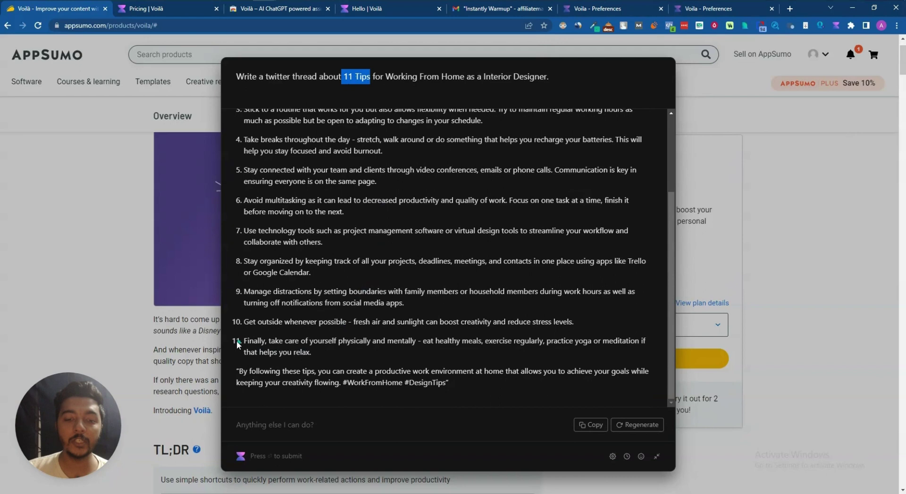
drag(243, 340, 335, 340)
click(590, 425)
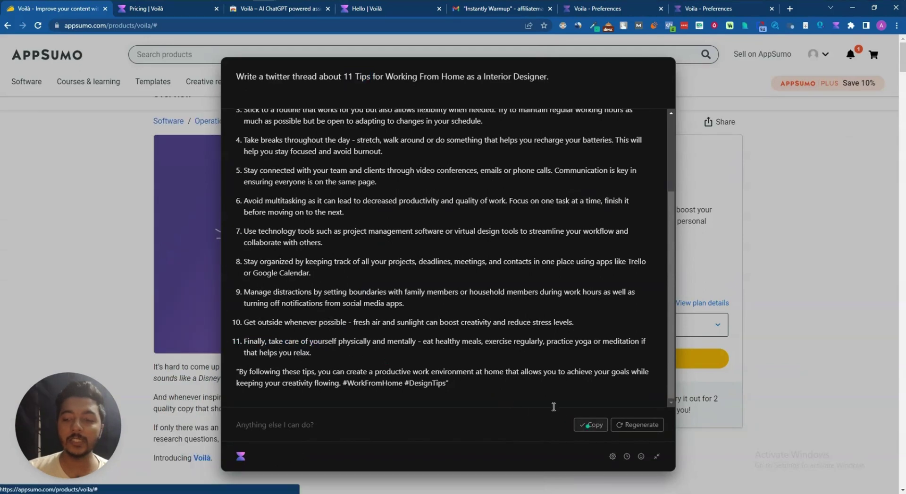
scroll(355, 268, up, 5)
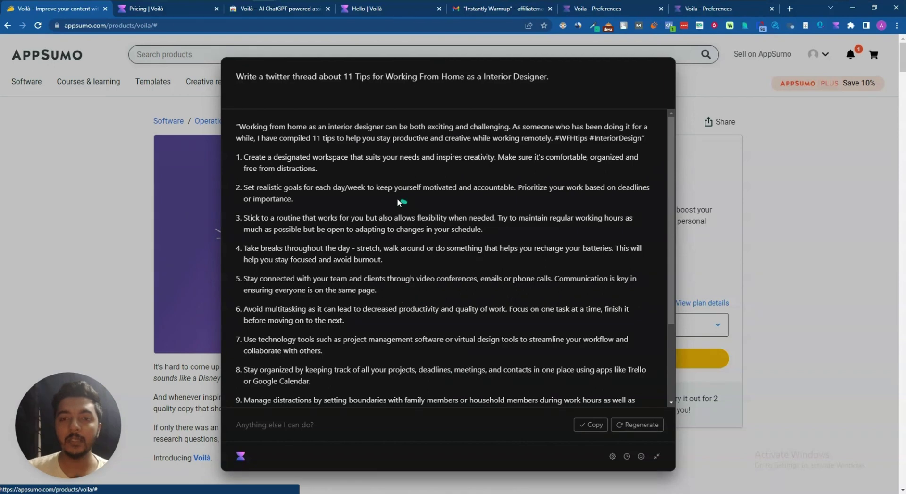
click(783, 234)
Reopen Voilà and look through the Product templates folder
key(alt+space)
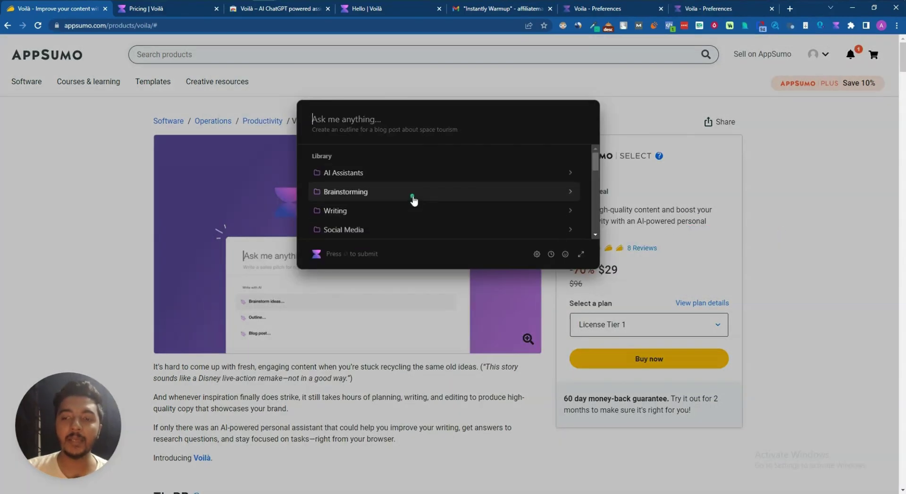
scroll(414, 199, down, 2)
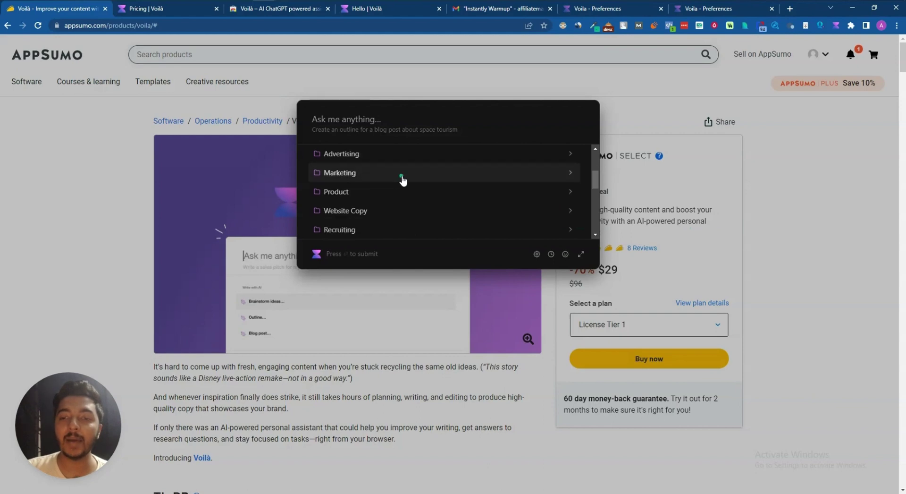
click(395, 194)
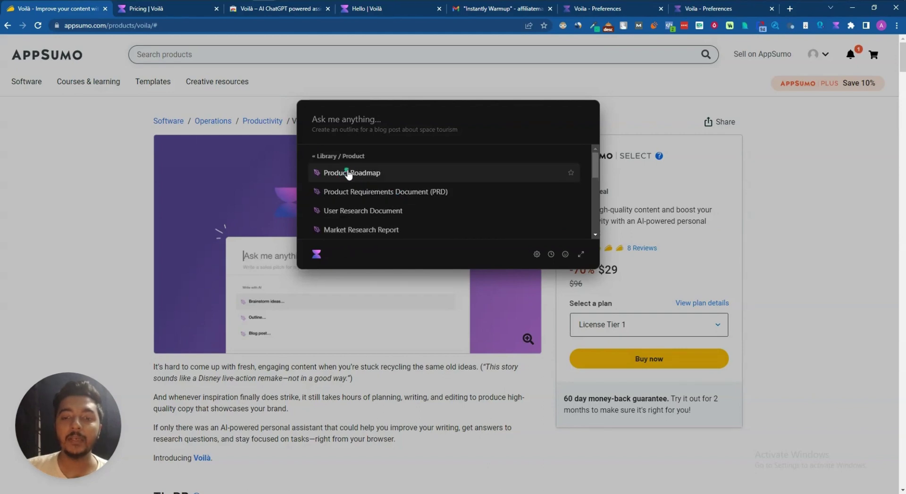
scroll(360, 198, down, 5)
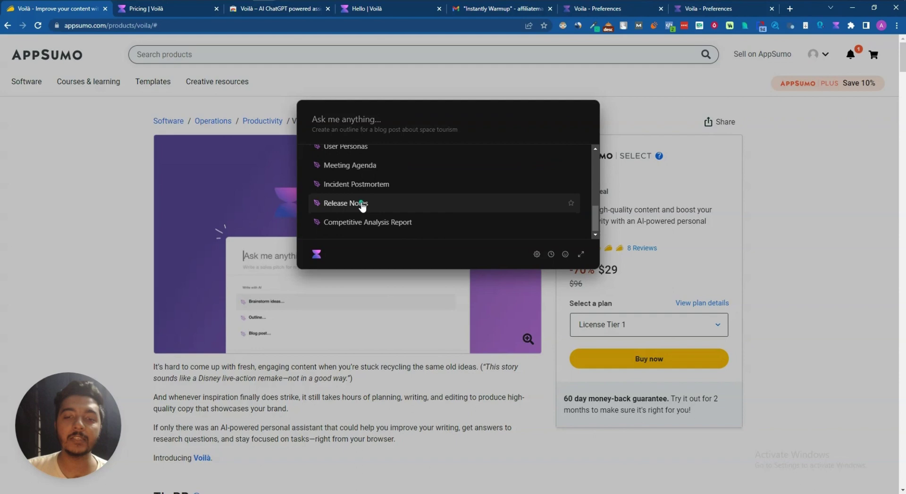
scroll(326, 161, up, 5)
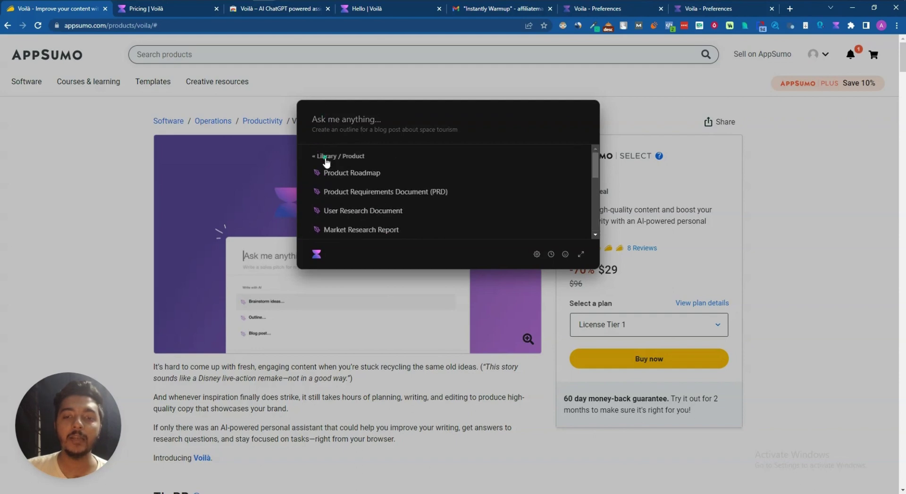
click(325, 161)
scroll(371, 182, down, 3)
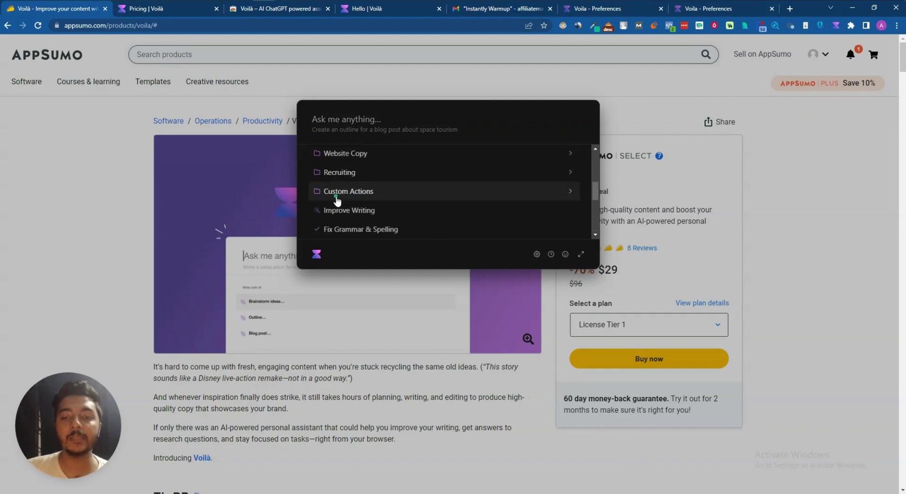
scroll(357, 197, up, 2)
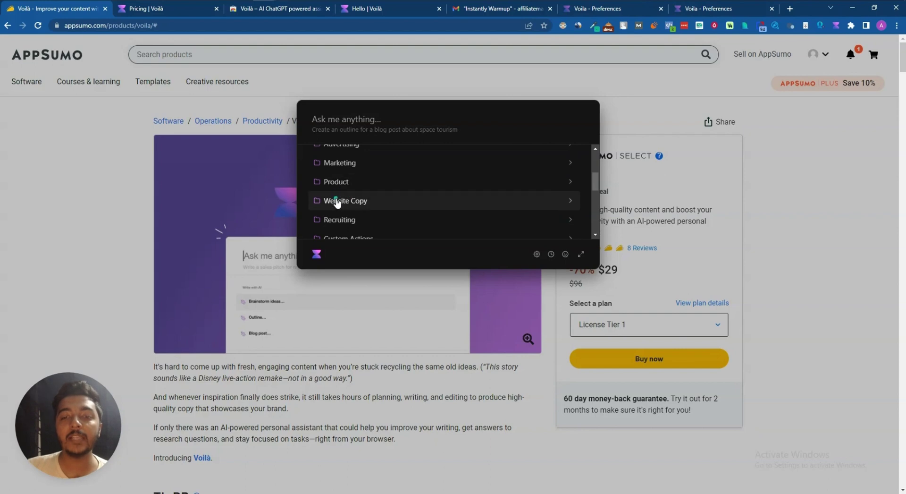
scroll(362, 201, down, 2)
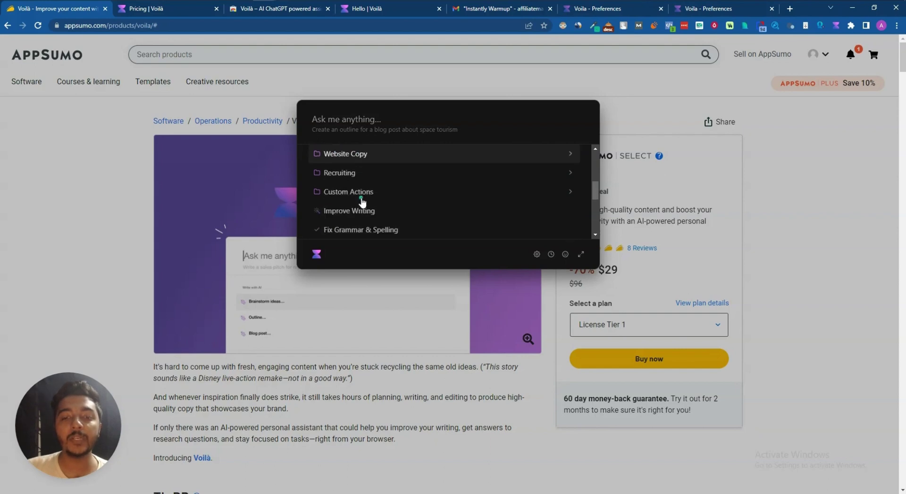
Submit the Recruiting Interview Questions template for a Senior Javascript Developer
click(355, 178)
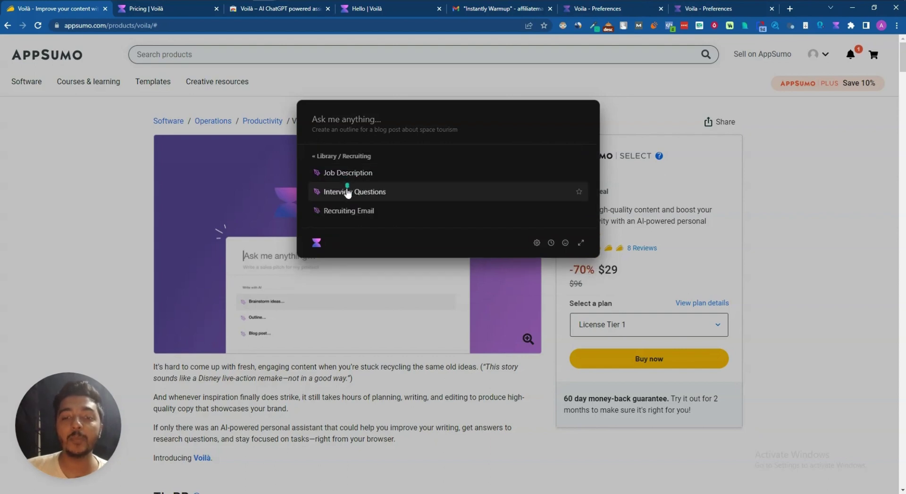
scroll(370, 209, down, 2)
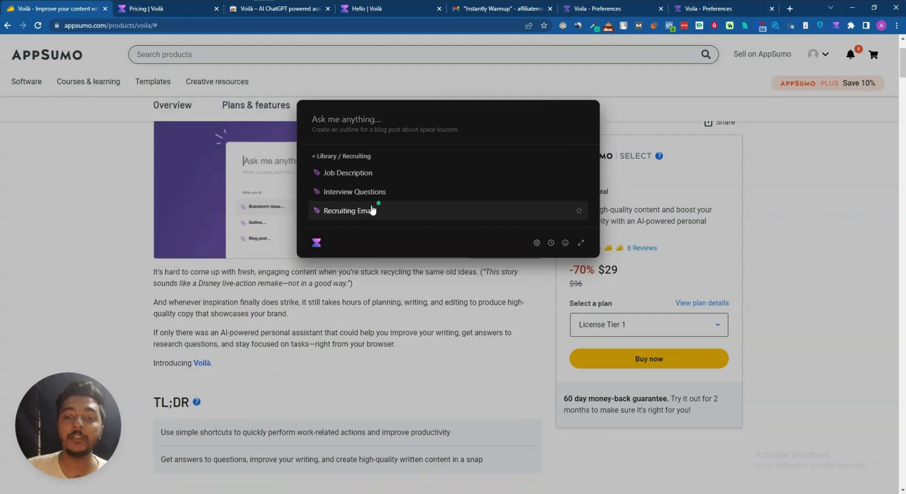
click(345, 193)
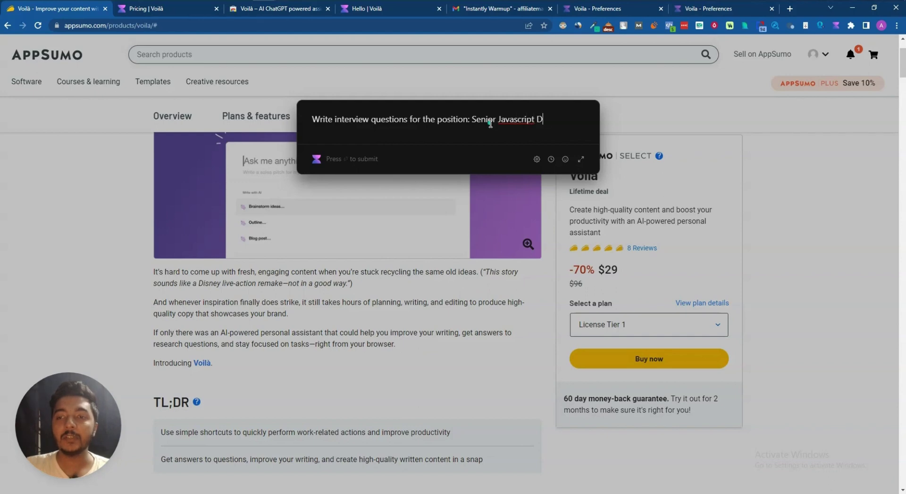
text(er.)
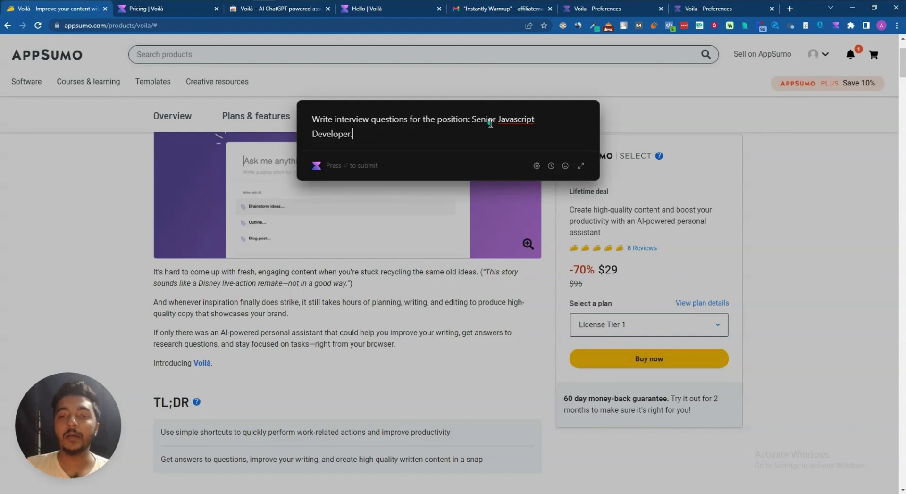
key(Return)
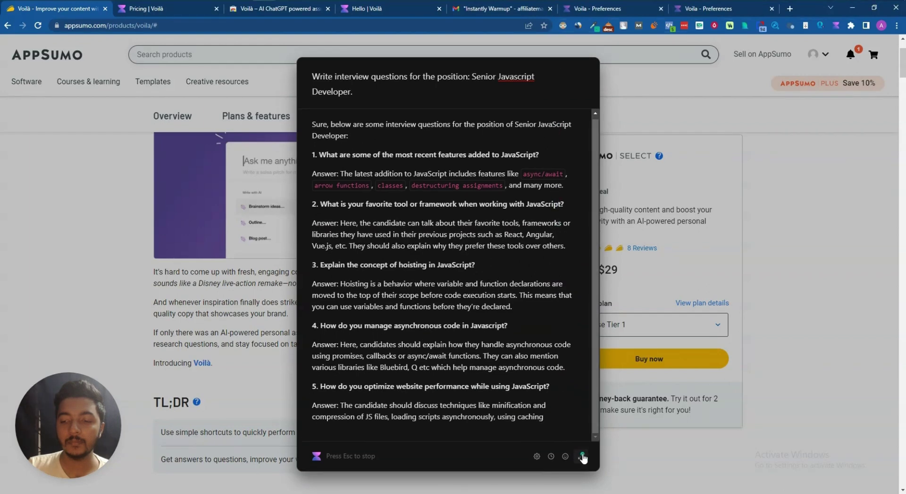
Widen the panel and review the seven finished interview questions and answers
click(581, 450)
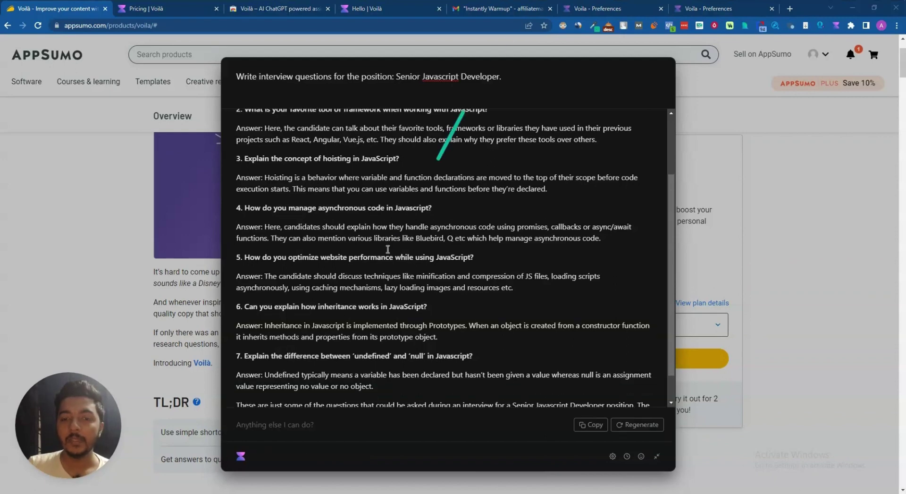
scroll(472, 142, down, 1)
scroll(377, 268, up, 5)
scroll(377, 268, up, 2)
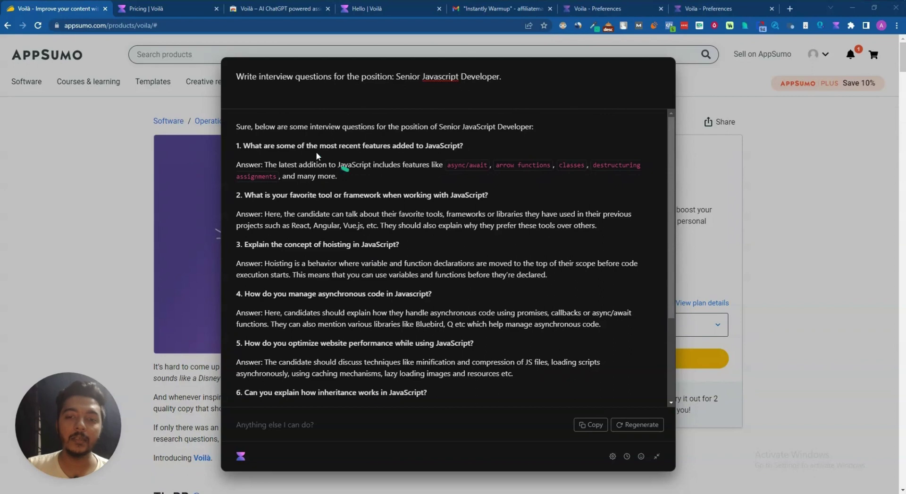
click(326, 427)
scroll(371, 290, down, 3)
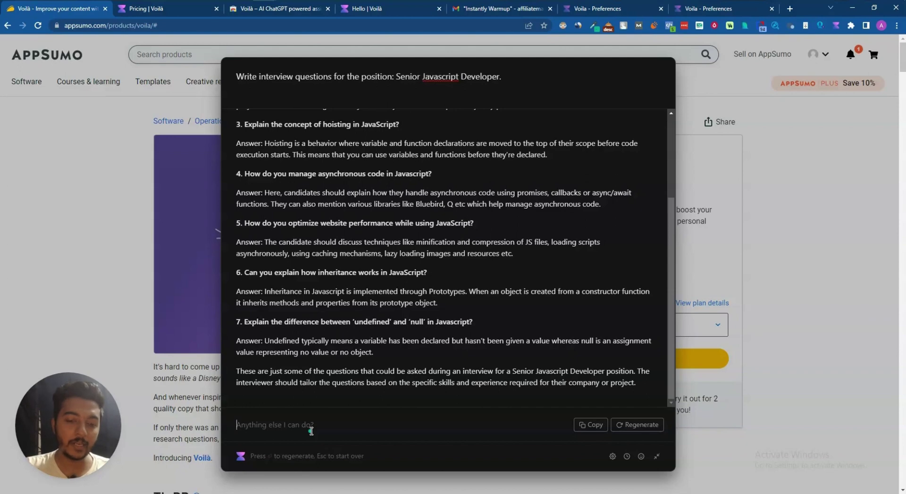
Ask Voilà for more questions about this role and review the seven extra Senior JavaScript answers
text(Write more questions about this)
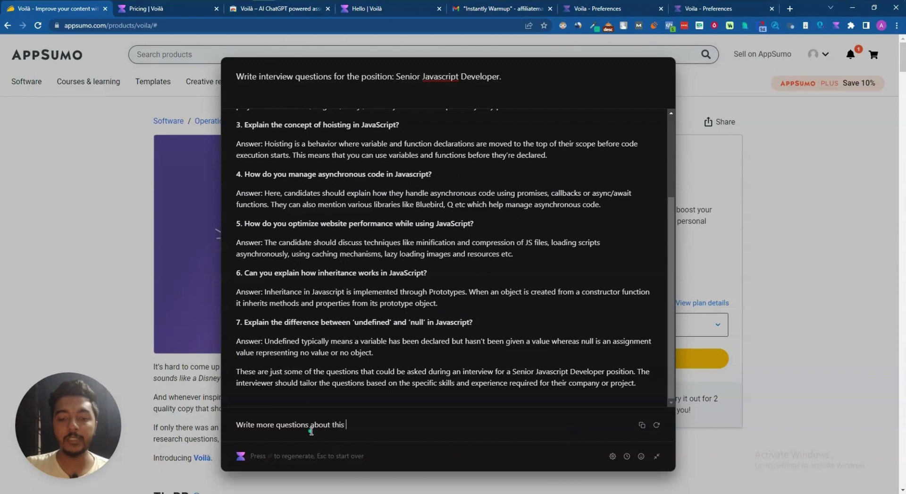
key(Return)
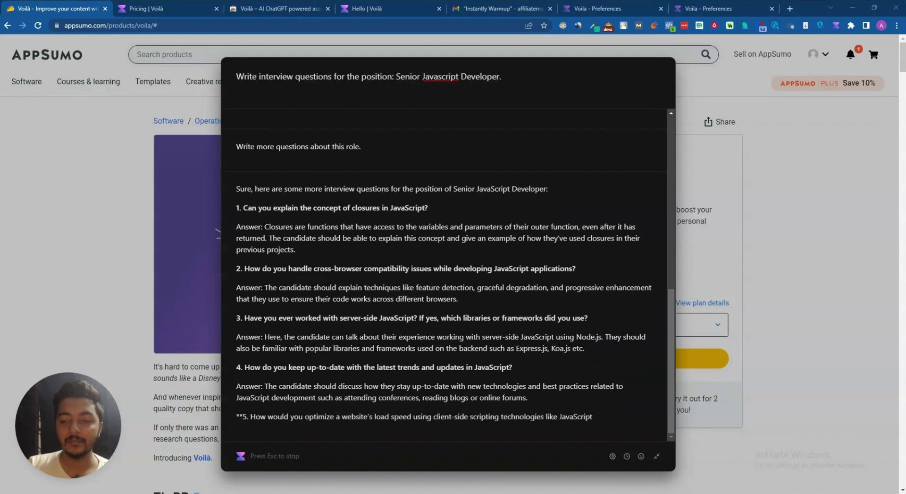
scroll(485, 365, down, 2)
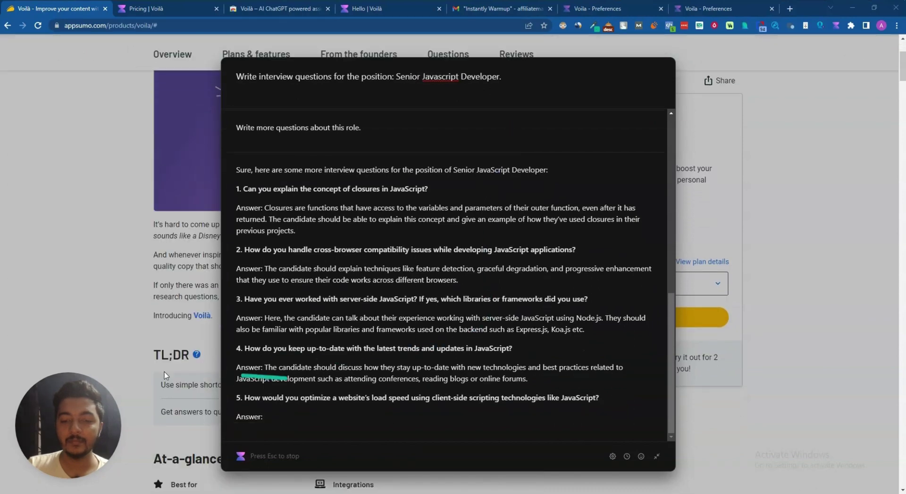
scroll(127, 373, up, 2)
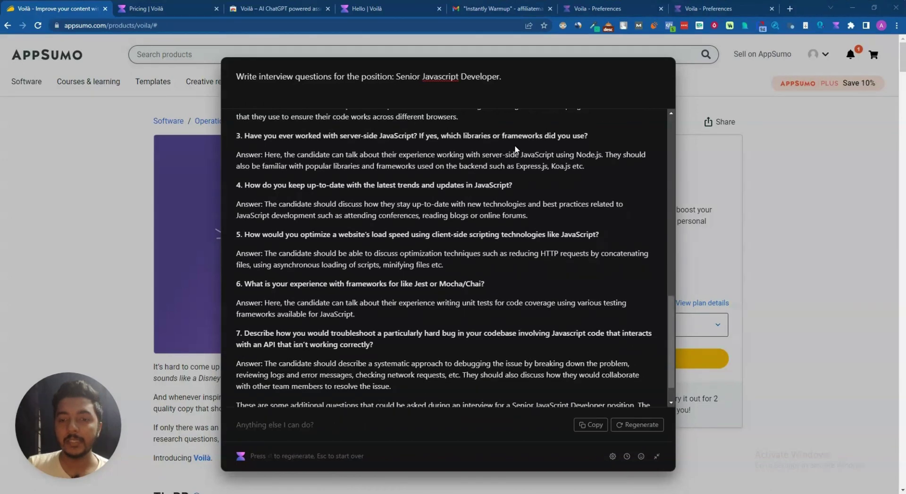
scroll(421, 345, up, 15)
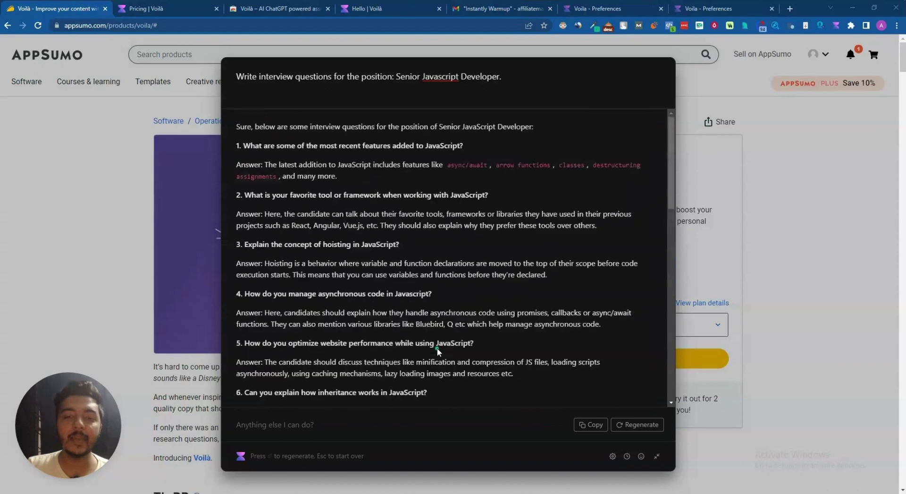
Close the interview chat, reopen Voilà with Alt+Space and start the Find Action Items action
click(778, 239)
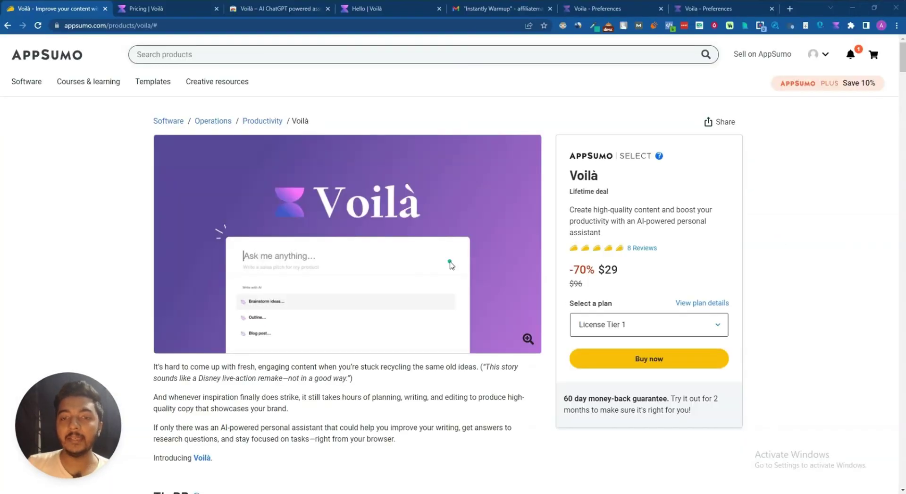
key(alt+space)
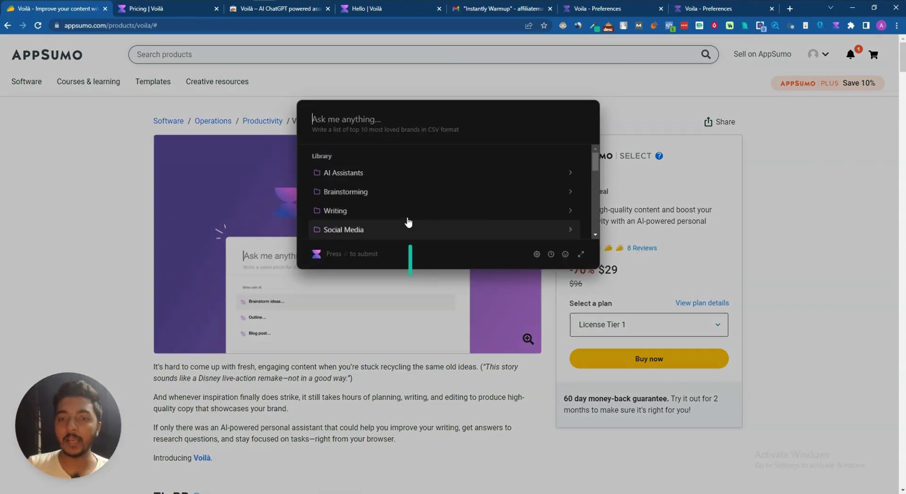
scroll(406, 217, down, 4)
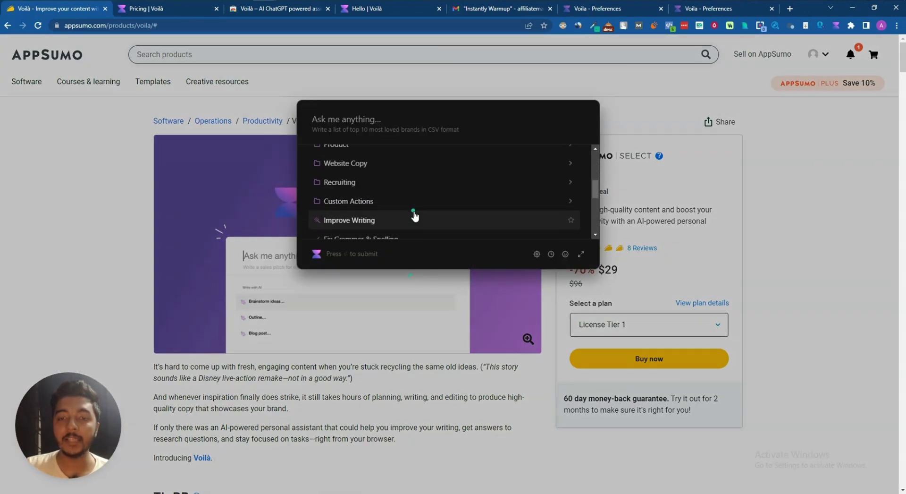
click(365, 202)
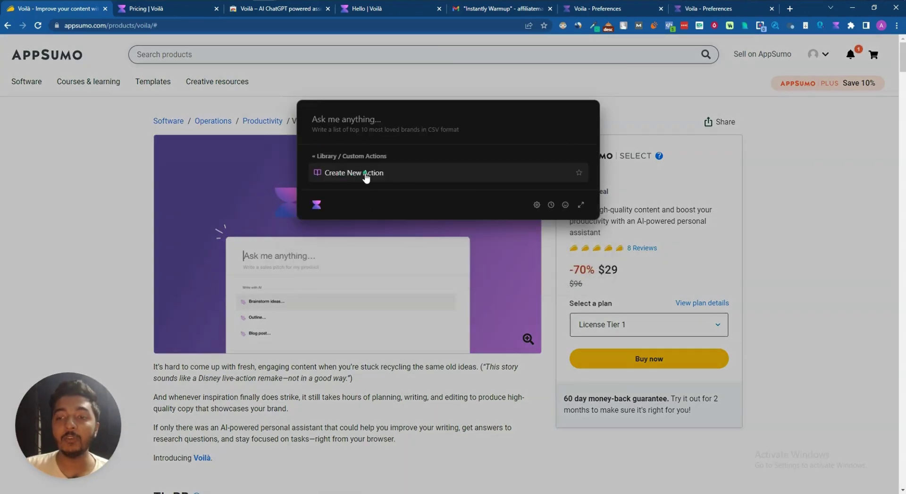
click(323, 162)
scroll(350, 202, down, 5)
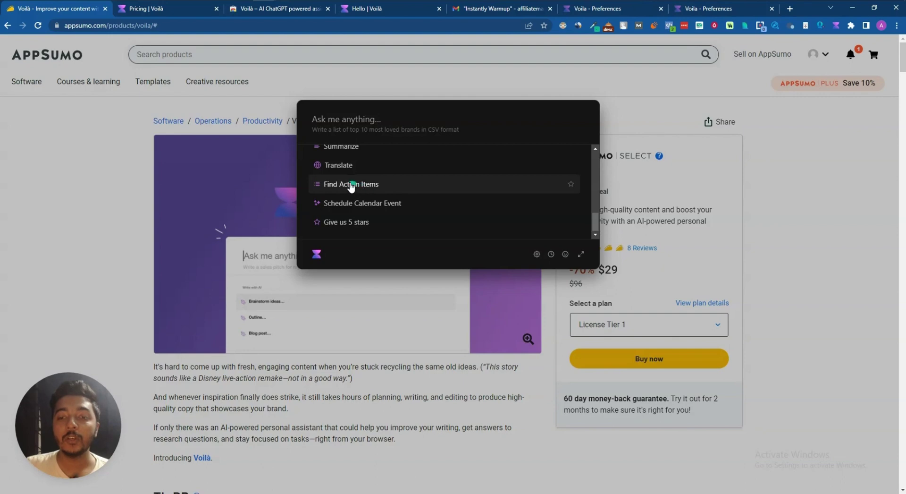
click(351, 185)
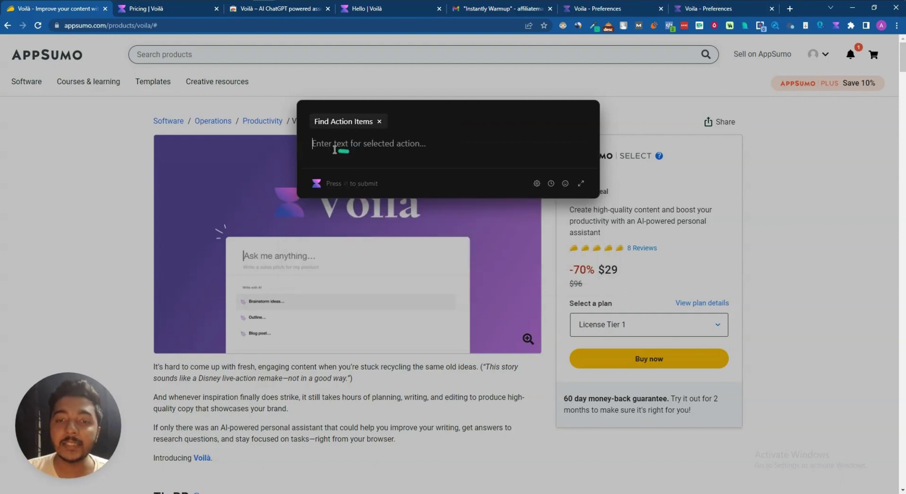
Write a prompt asking for a sales email for software that auto-replies to LinkedIn comments
text(d)
key(BackSpace)
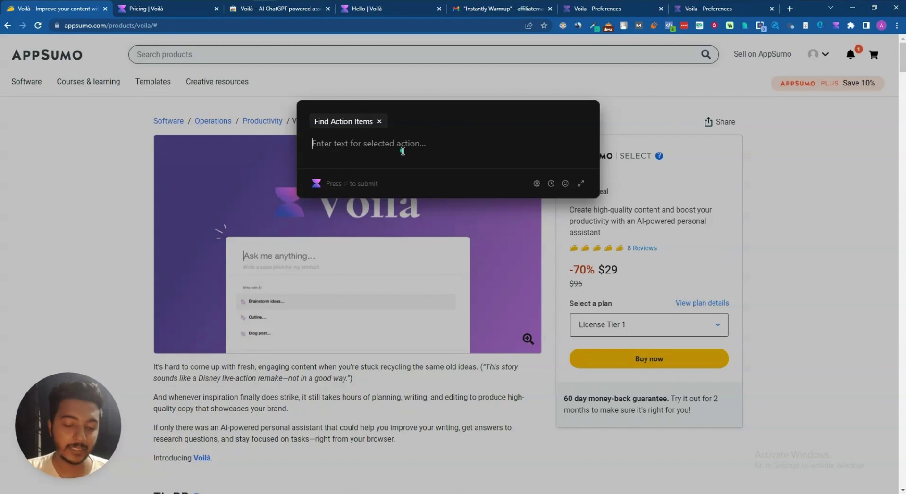
text(W)
key(BackSpace)
text(Wri)
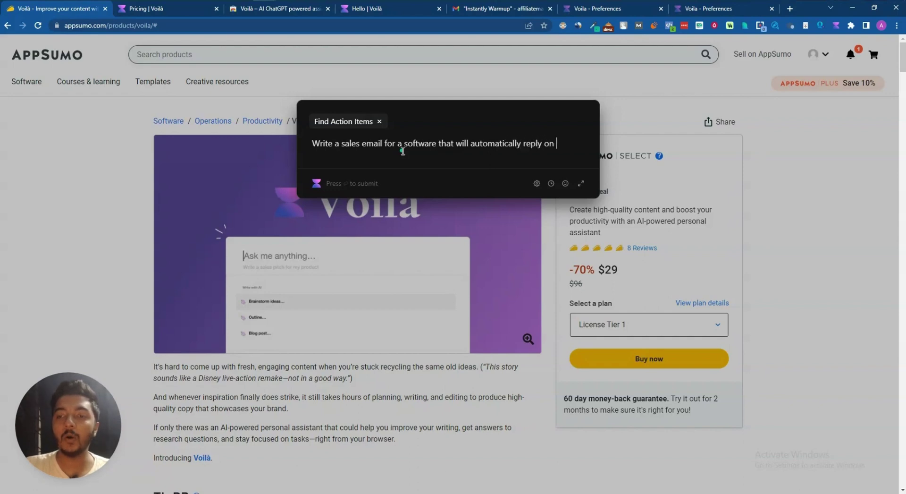
text(din comment.)
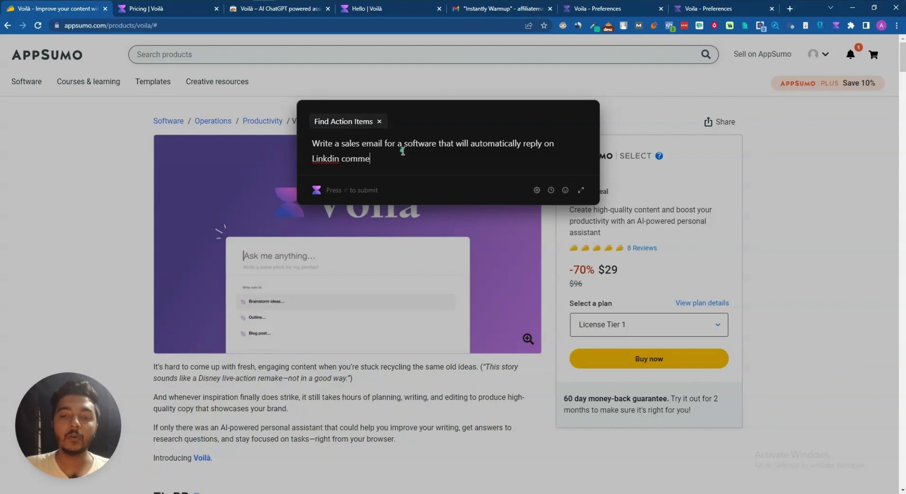
Correct 'Linkdin' to 'LinkedIn', submit the prompt and read the generated sales email
right_click(326, 159)
click(359, 166)
click(394, 161)
key(Return)
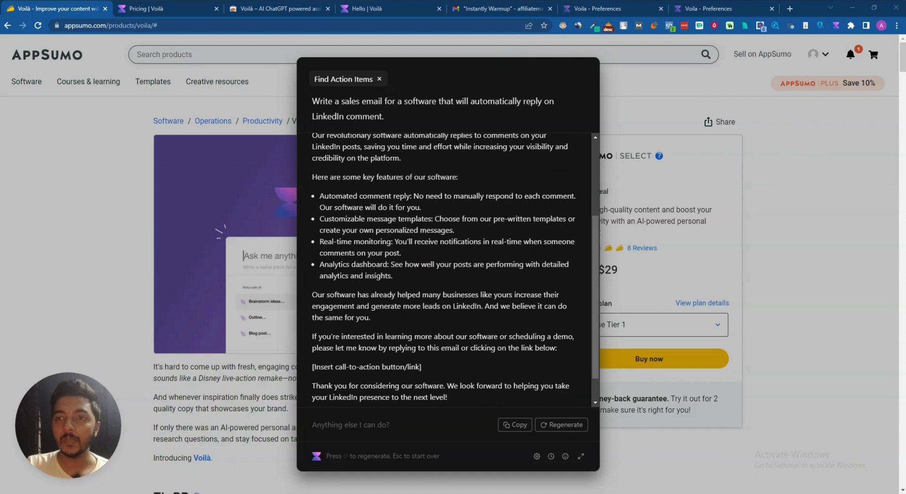
scroll(504, 280, up, 3)
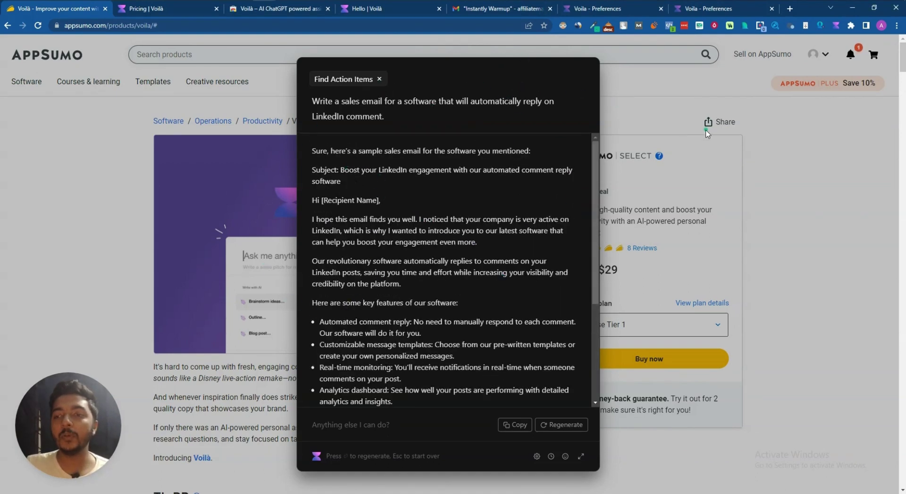
Close Voilà and open the 'Got time for a chat?' email in Gmail's Instantly Warmup label
key(Escape)
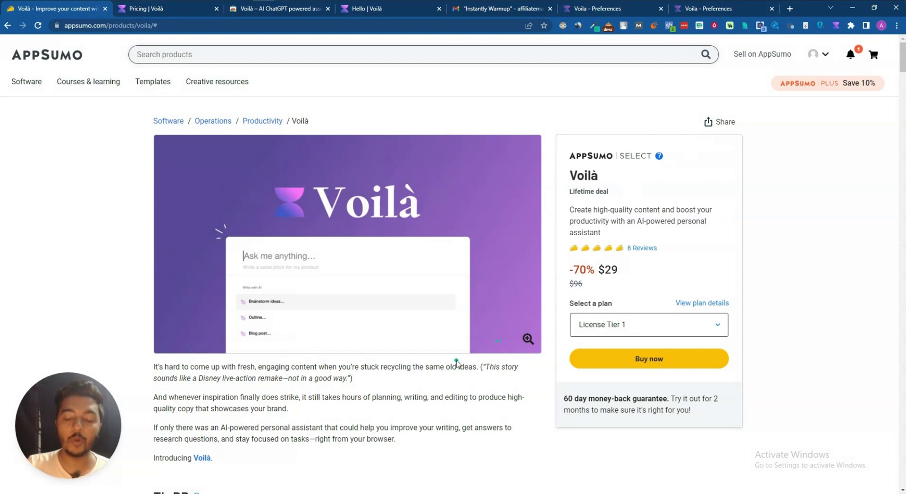
key(alt+space)
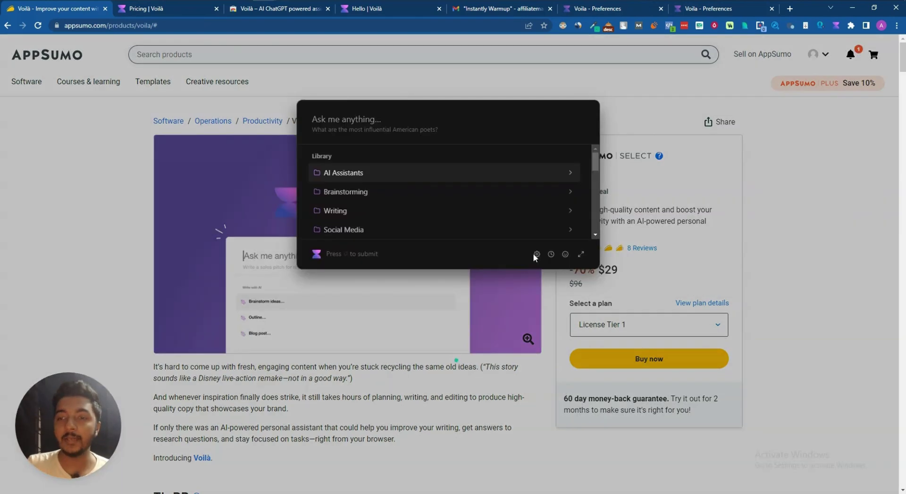
key(Escape)
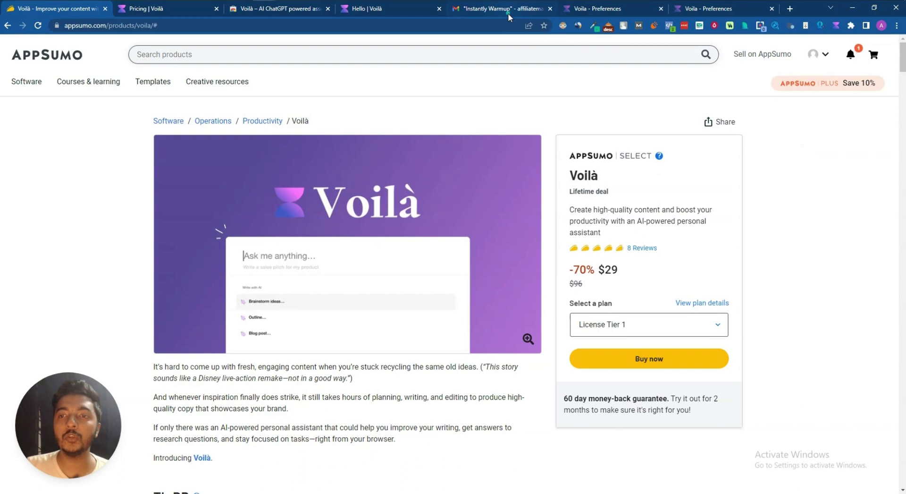
click(508, 14)
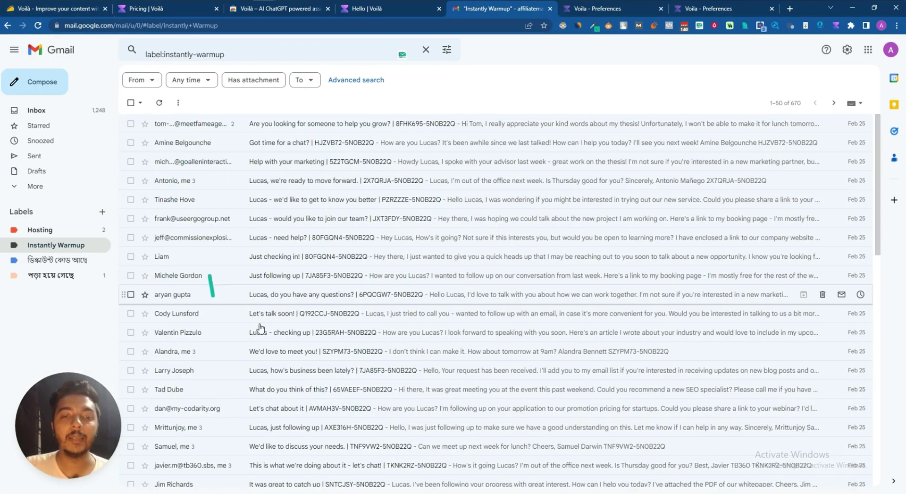
scroll(278, 325, down, 7)
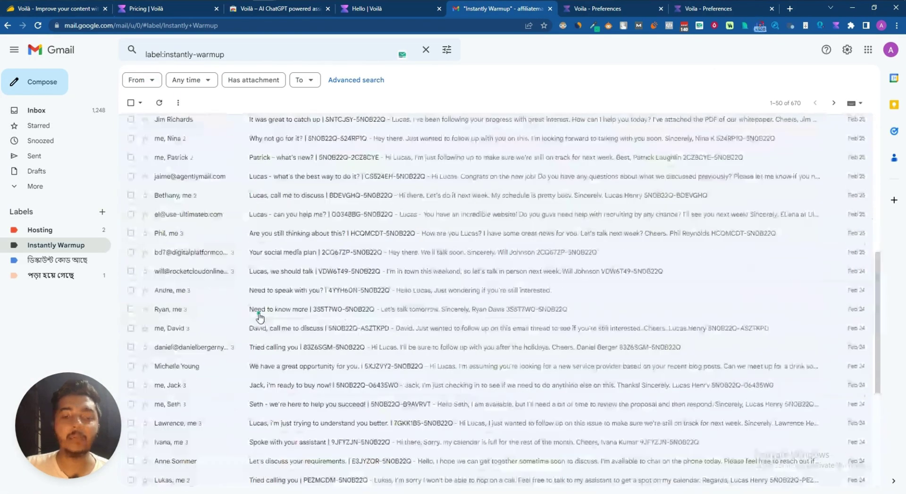
click(234, 244)
click(133, 76)
scroll(286, 163, up, 7)
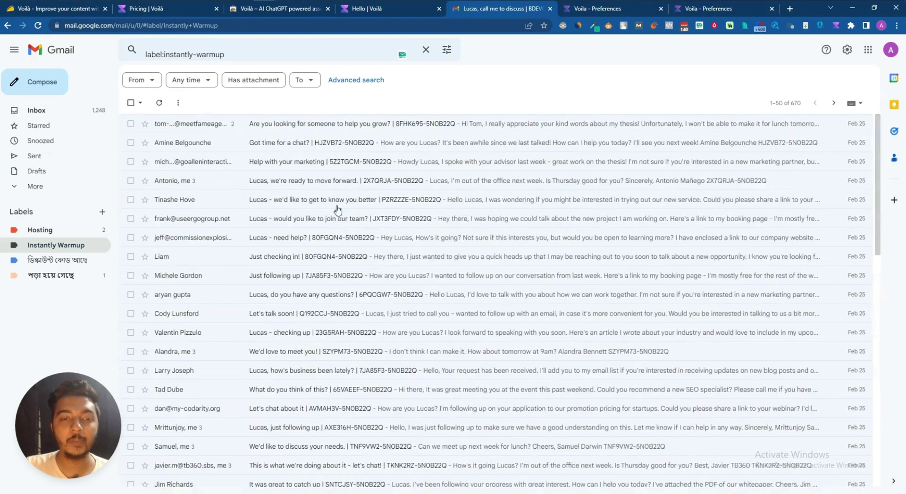
click(273, 143)
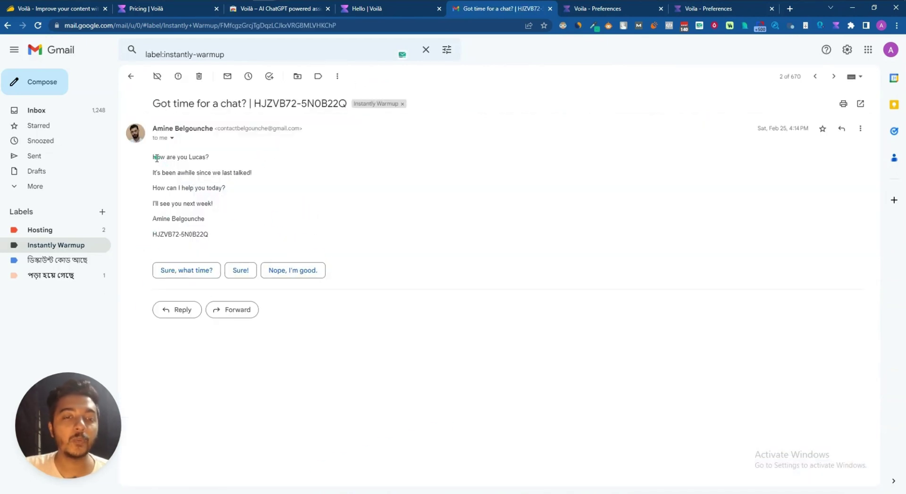
Highlight each line of the email, from greeting to signature, then clear the selection
drag(155, 158, 227, 163)
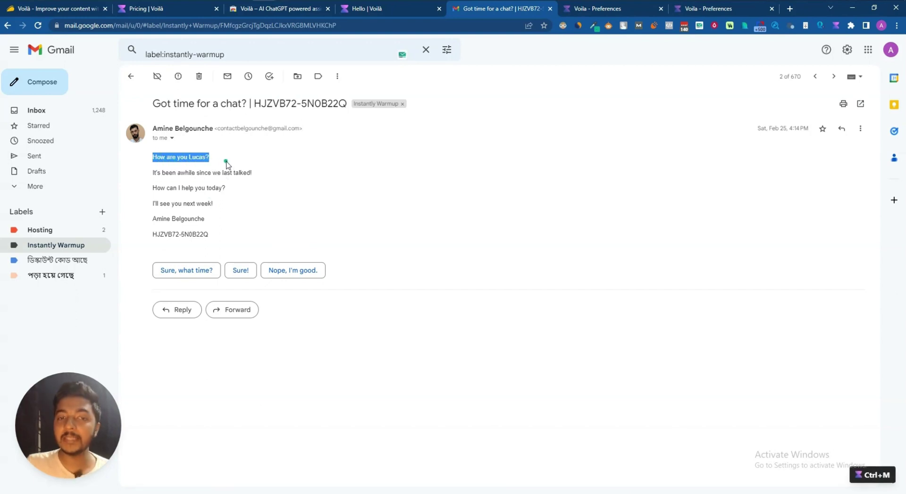
drag(156, 175, 261, 178)
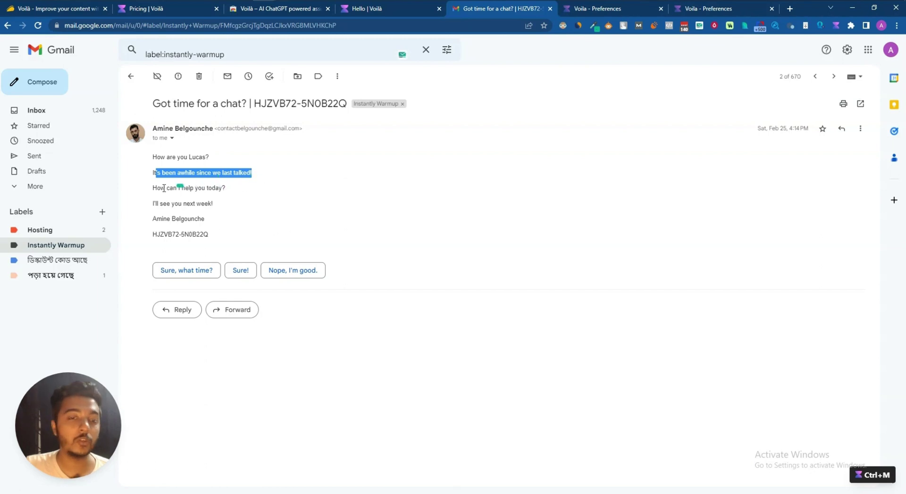
drag(155, 188, 228, 195)
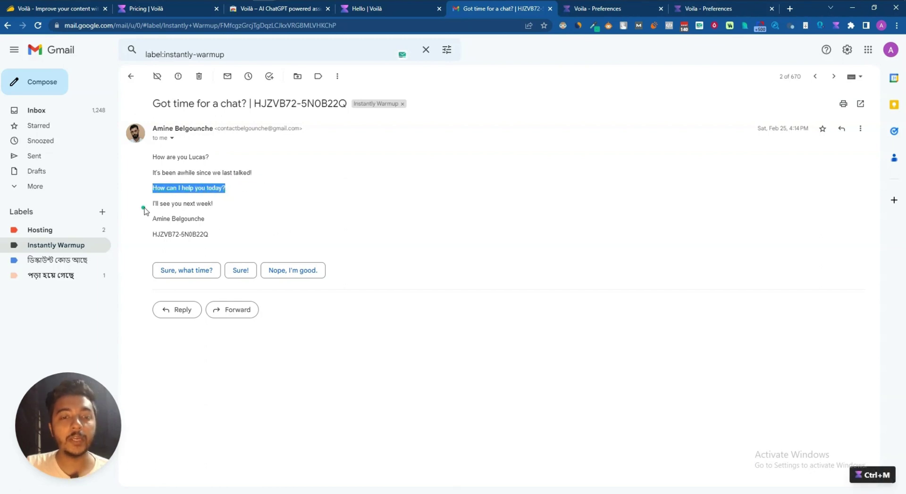
drag(151, 208, 204, 219)
triple_click(188, 220)
click(193, 232)
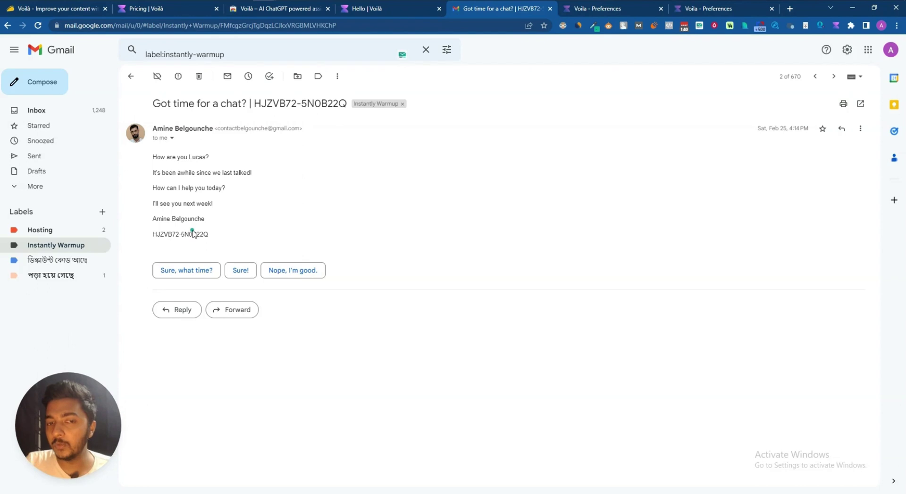
Start a Gmail reply and instruct Voilà, in Formal tone, to decline next week and propose next month
click(176, 309)
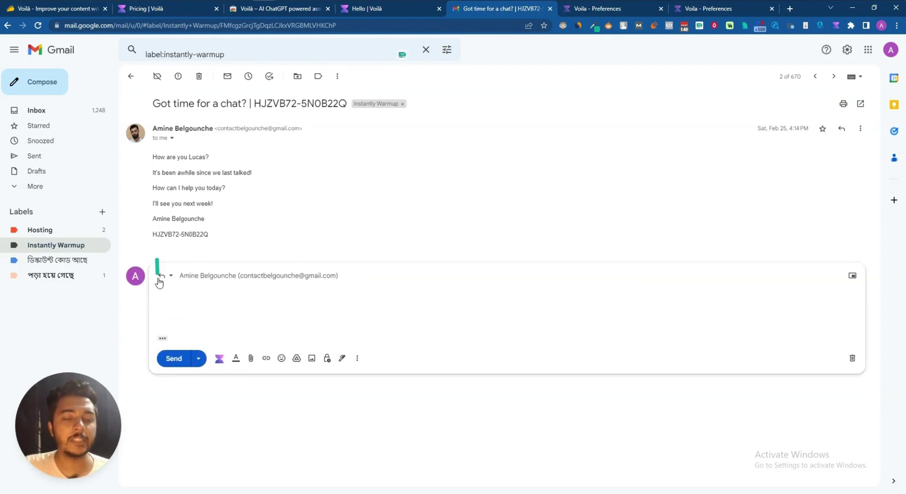
click(219, 359)
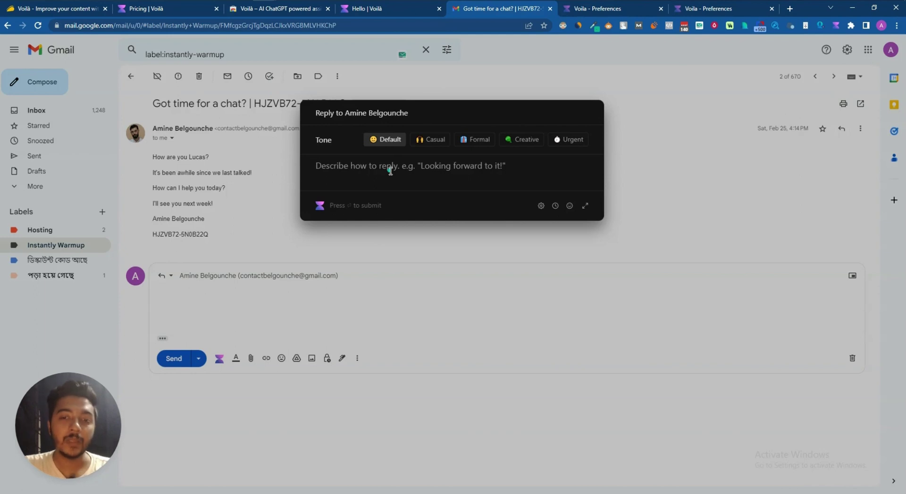
text(Sor)
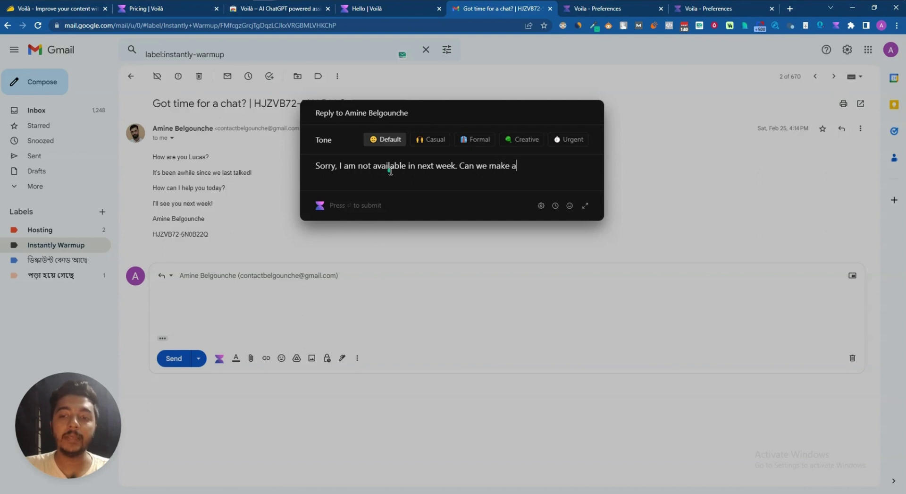
text(ent in next month please? I am in vacation now in this month.)
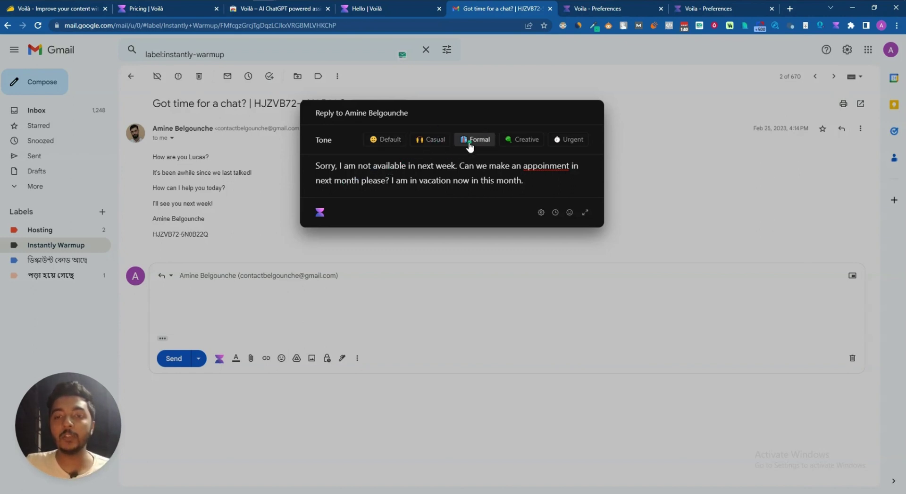
click(472, 140)
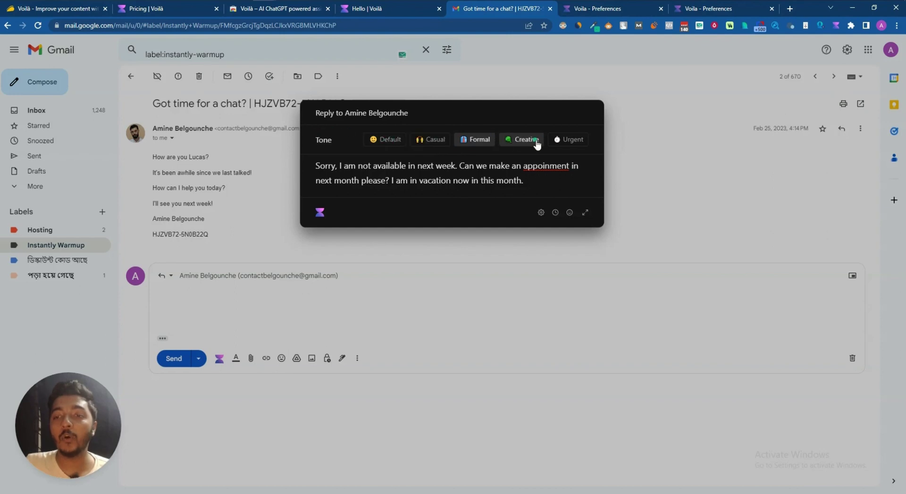
click(540, 184)
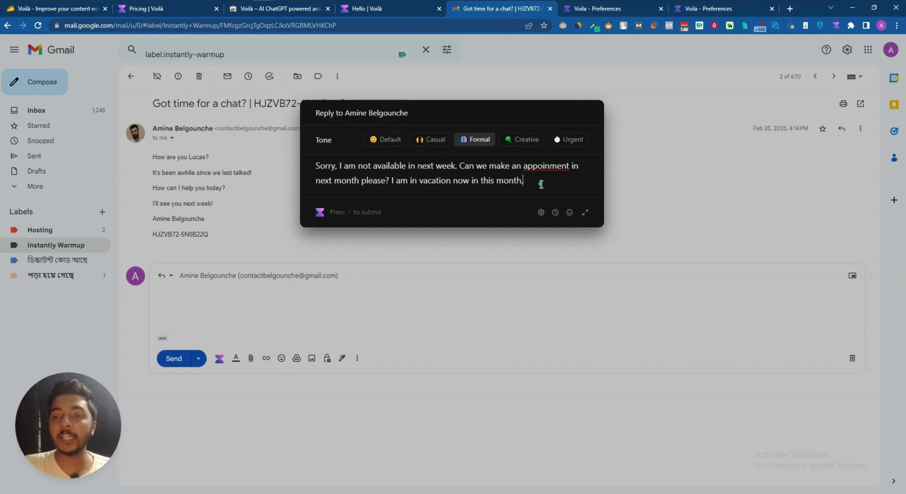
Generate the formal reply and read through the expanded draft
key(Return)
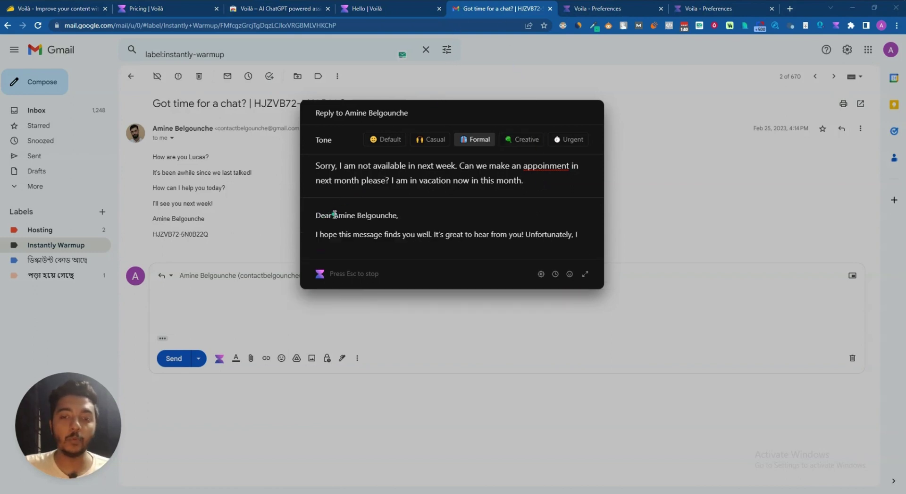
drag(332, 215, 402, 216)
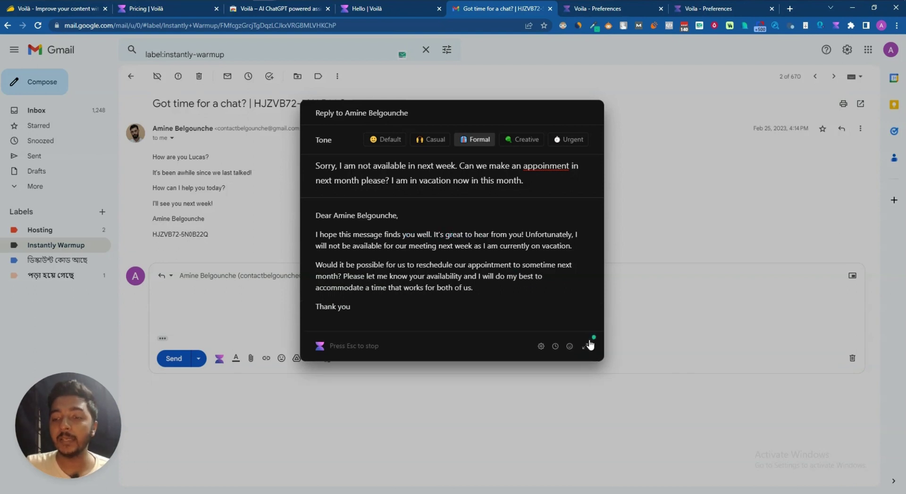
click(585, 326)
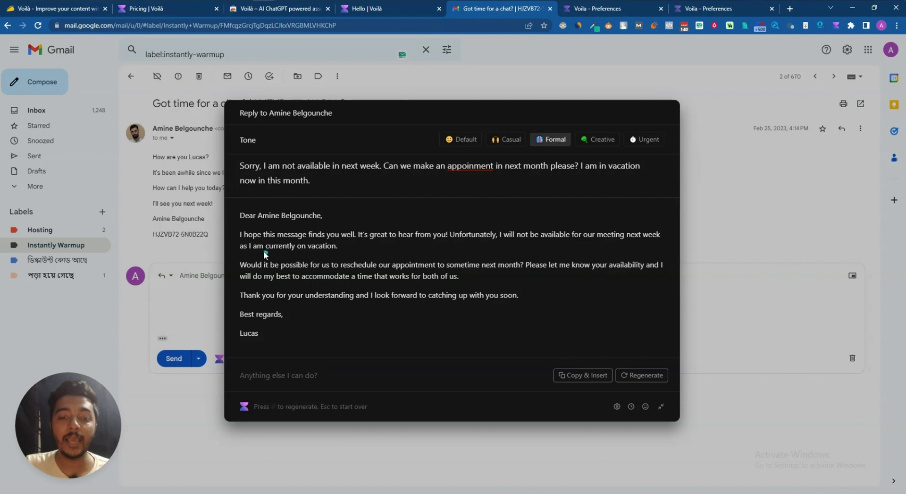
drag(350, 246, 479, 274)
click(479, 271)
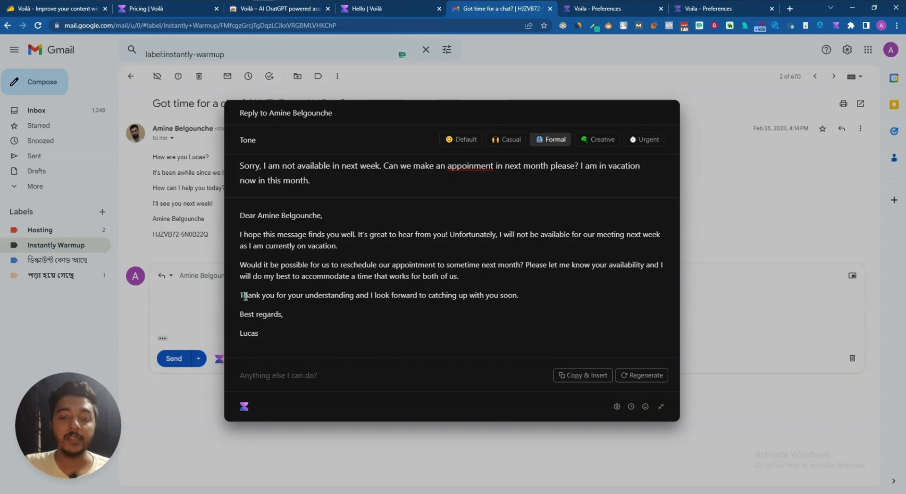
drag(242, 295, 528, 298)
click(528, 297)
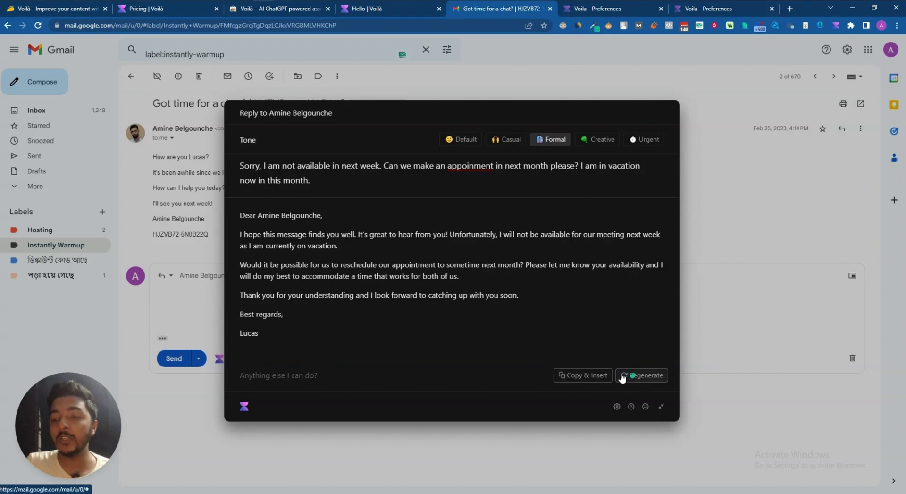
Insert the draft into the Gmail reply, send it, and return to the AppSumo Voilà page
click(573, 376)
drag(703, 336, 159, 301)
click(245, 323)
click(182, 420)
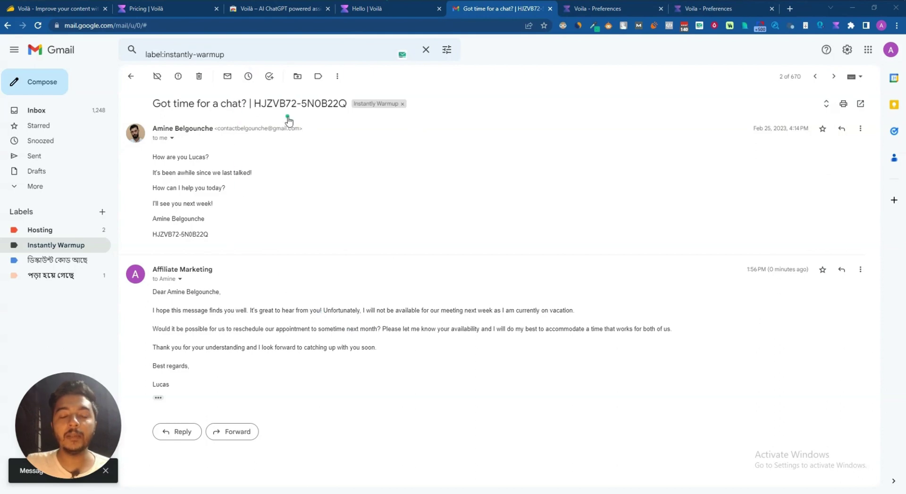
click(48, 9)
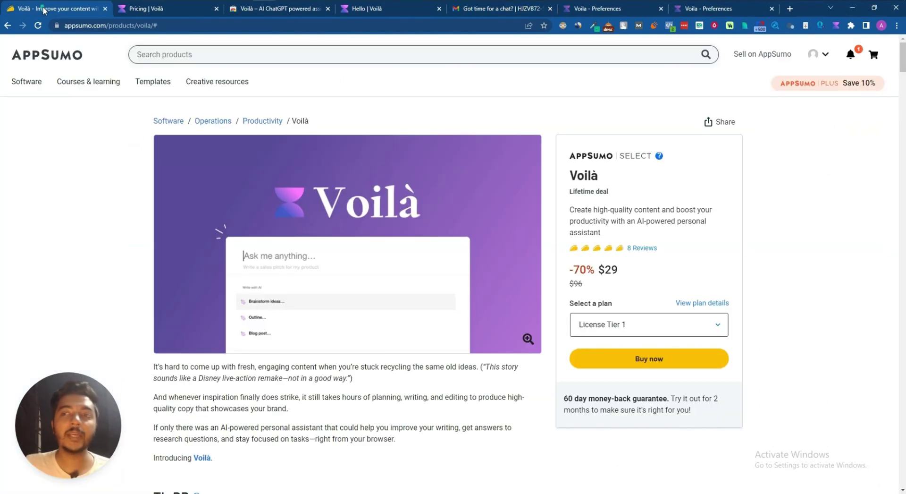
Autoscroll down to the License Tier 1 ($29) and License Tier 2 ($119) pricing cards
middle_click(544, 128)
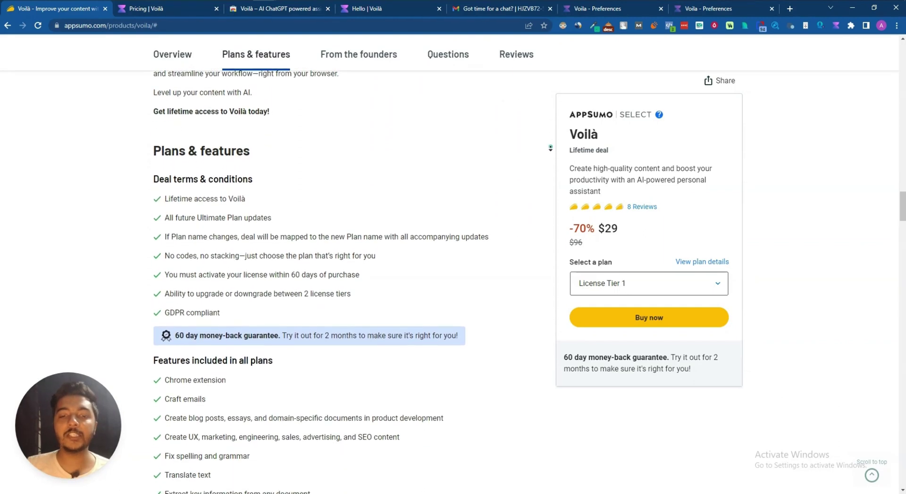
click(546, 175)
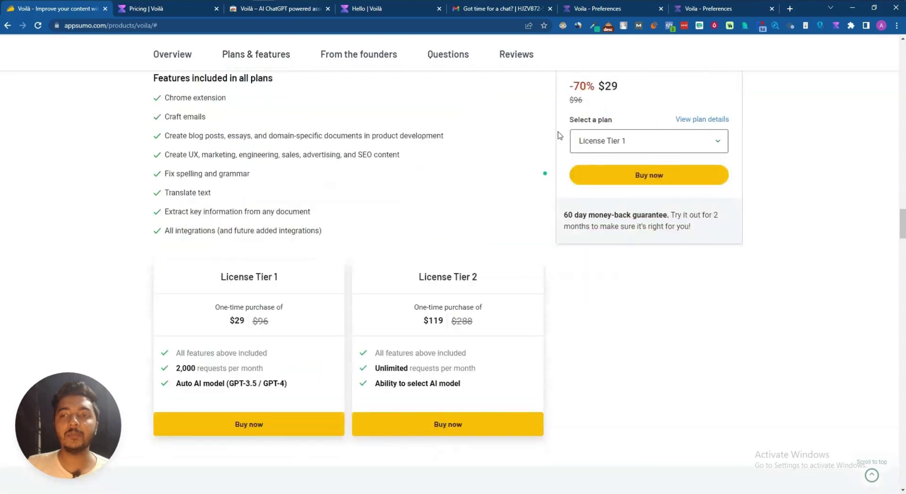